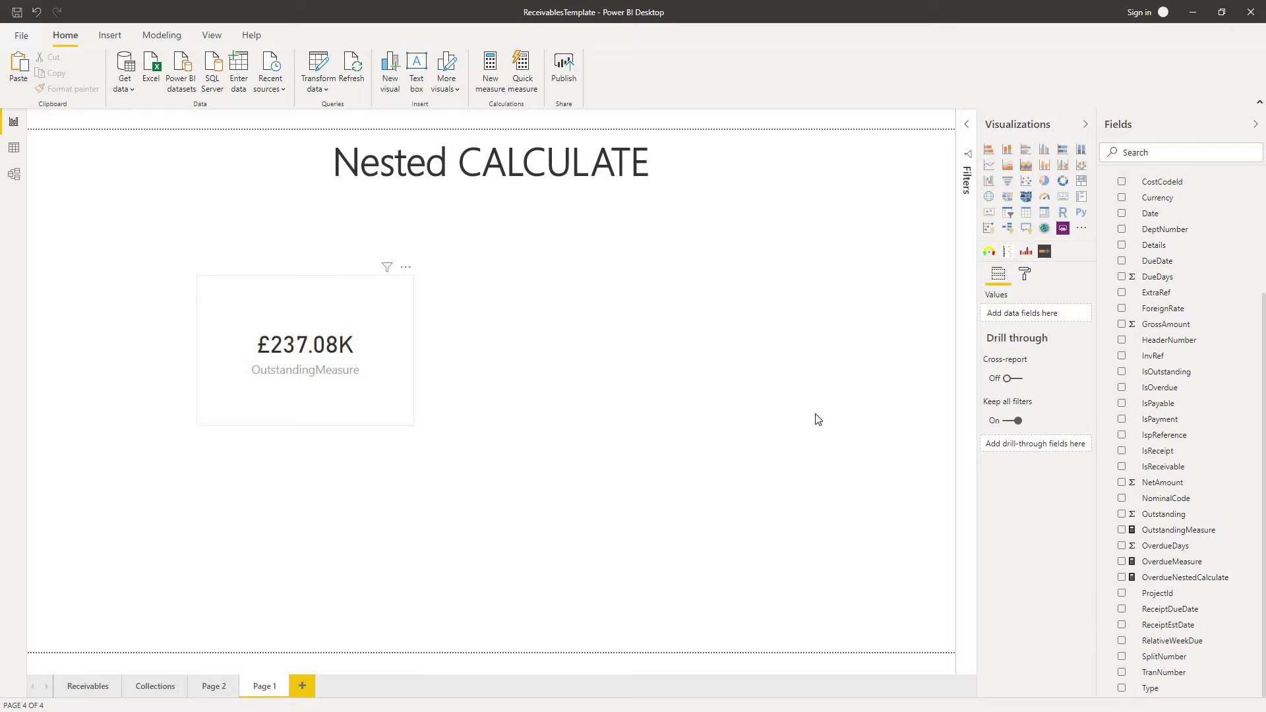
Review OutstandingMeasure's filter arguments on lines 4–7, including IsReceivable and IsOutstanding, then collapse the formula
{"action": "left_click", "coordinate": [1180, 530]}
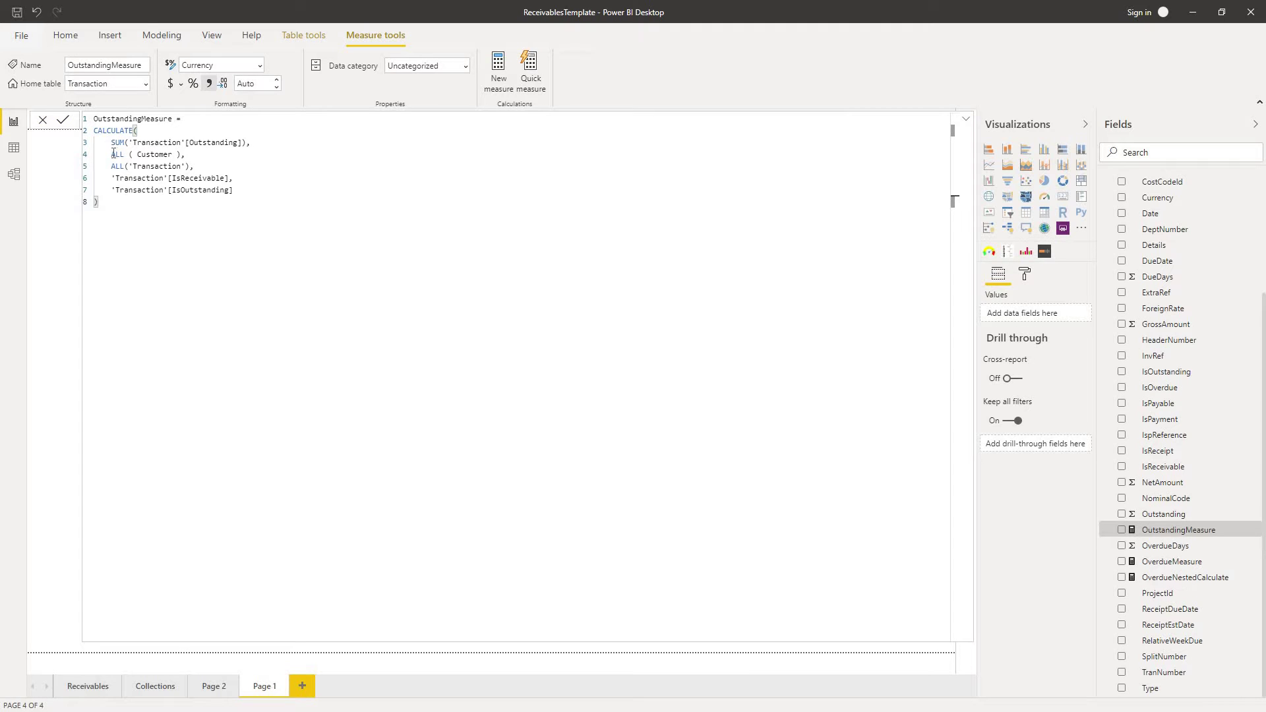
{"action": "left_click_drag", "start_coordinate": [110, 154], "coordinate": [243, 189]}
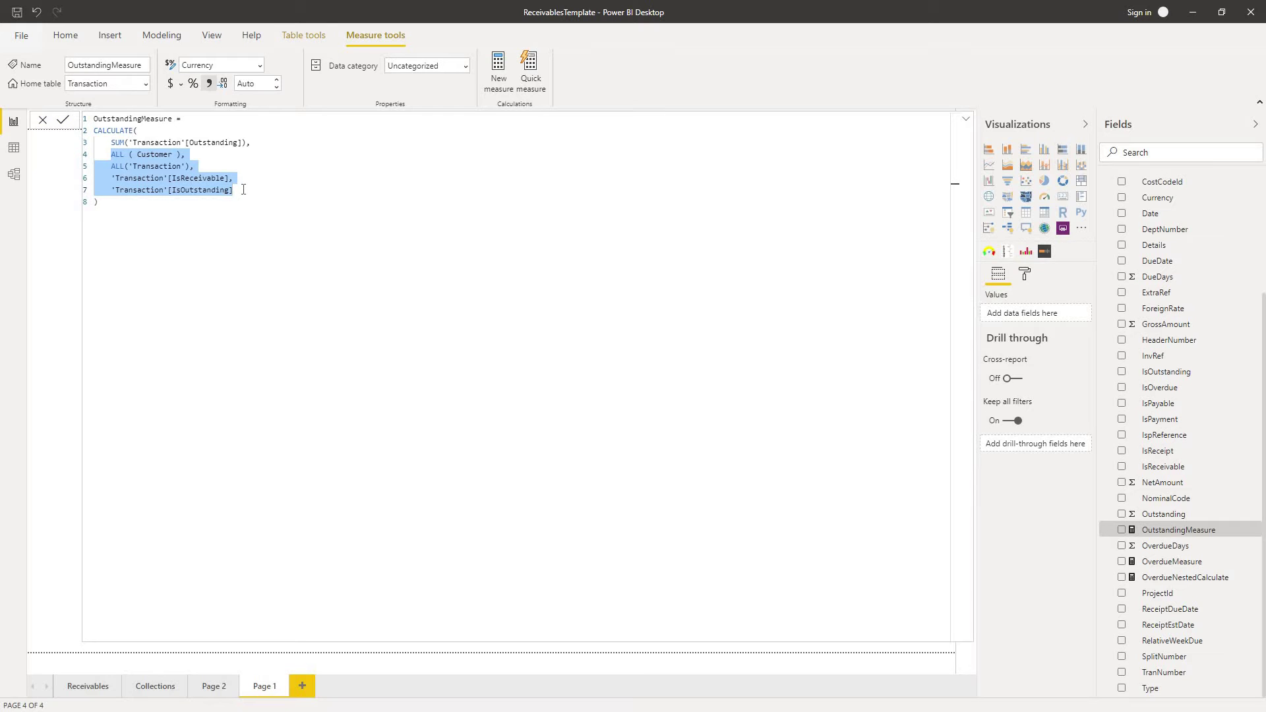
{"action": "left_click", "coordinate": [244, 189]}
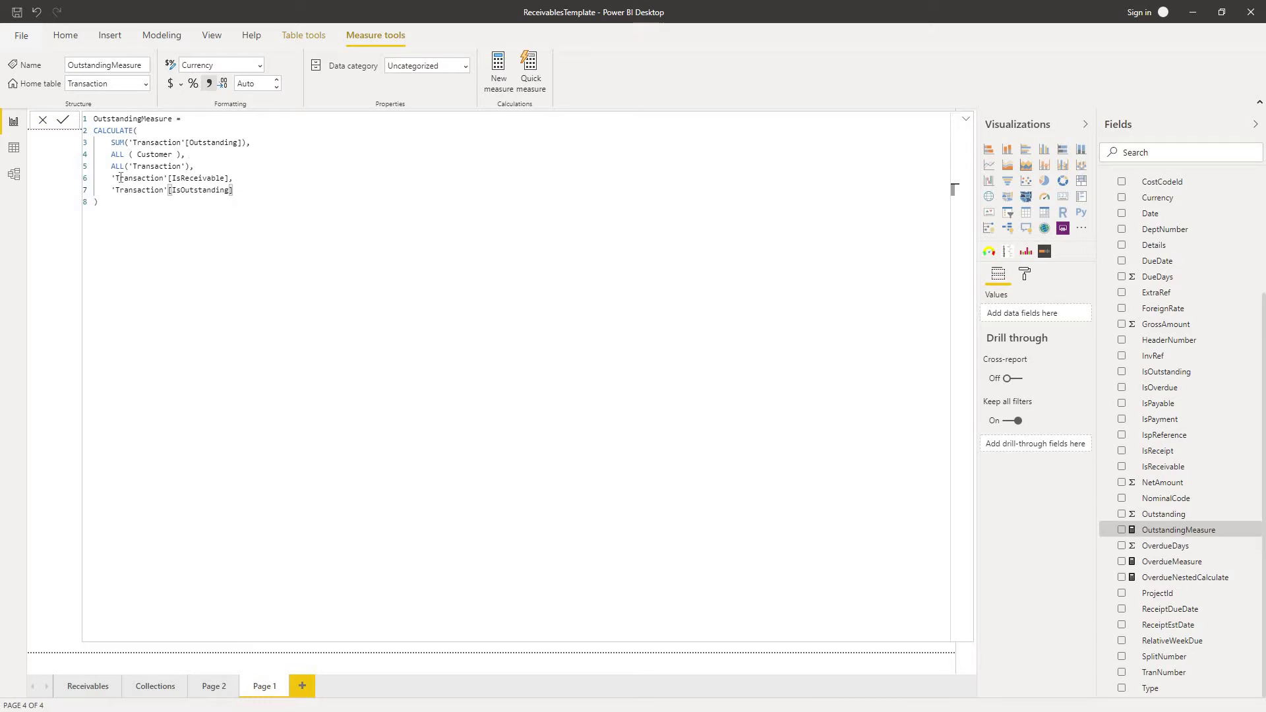
{"action": "left_click_drag", "start_coordinate": [112, 178], "coordinate": [235, 190]}
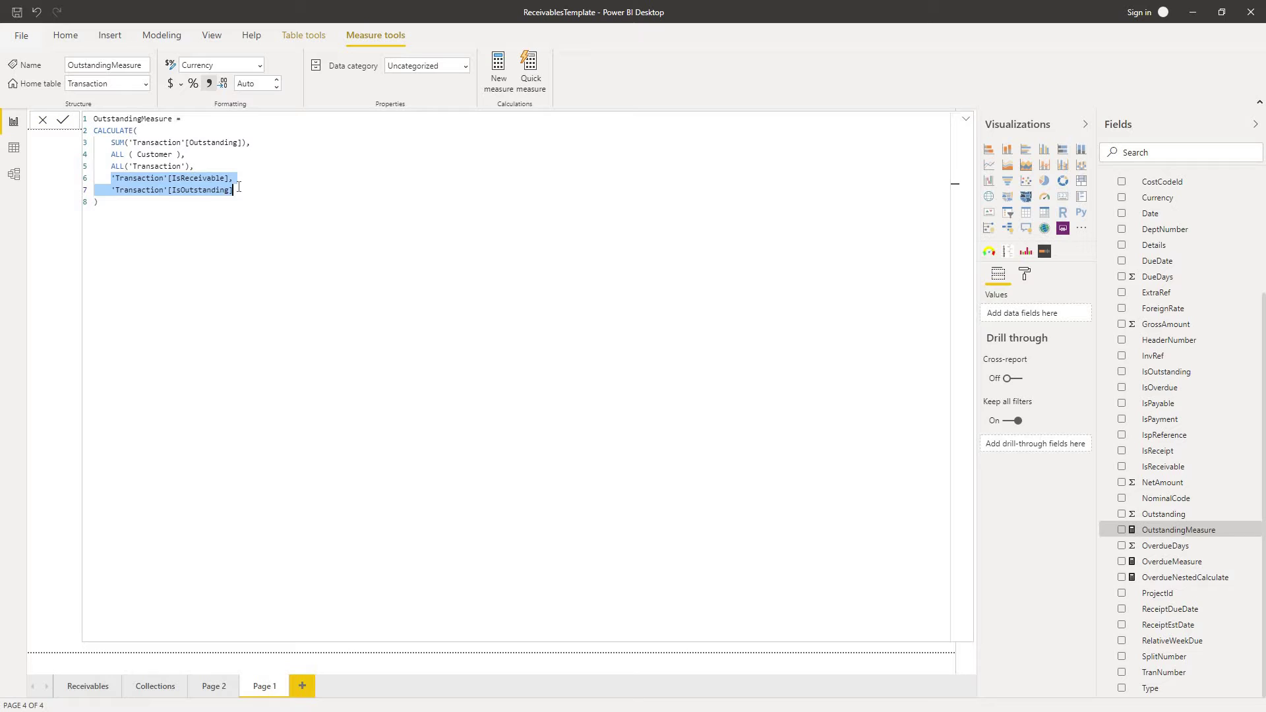
{"action": "left_click", "coordinate": [112, 178]}
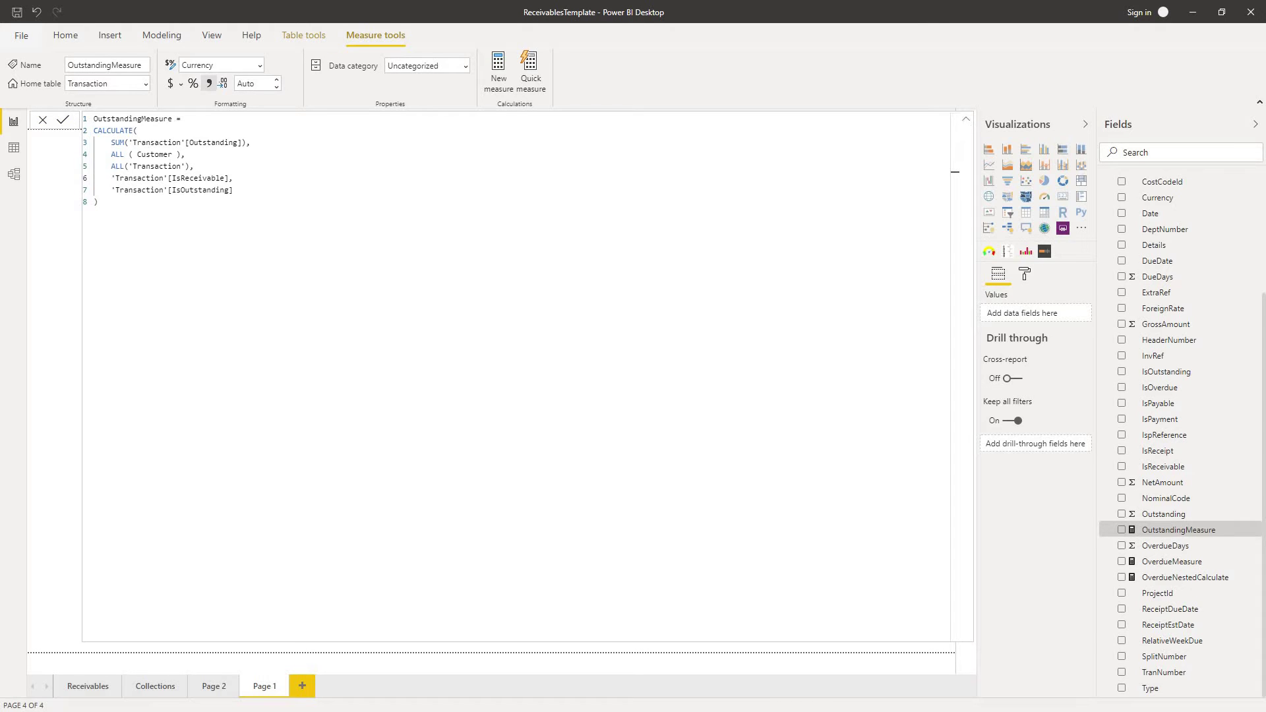
{"action": "left_click", "coordinate": [967, 125]}
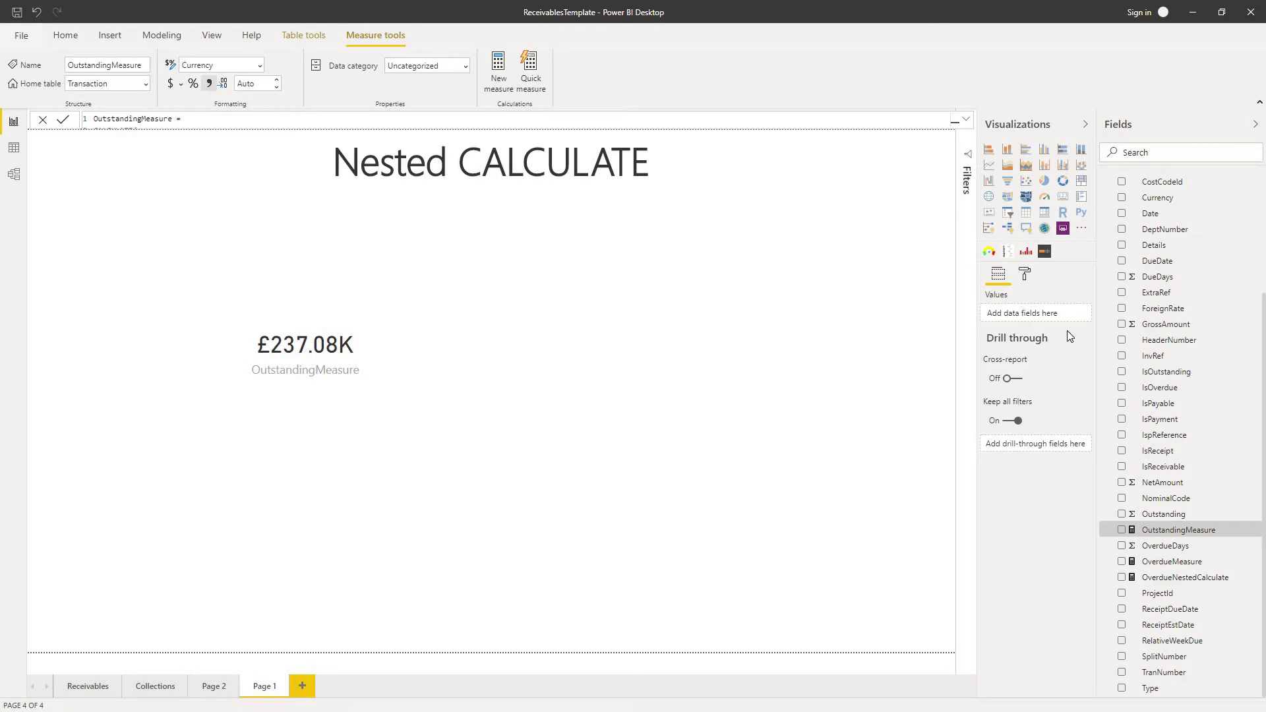
Show the OverdueMeasure formula, highlighting its shared CALCULATE part and the added 'Transaction'[IsOverdue] filter
{"action": "left_click", "coordinate": [1169, 561]}
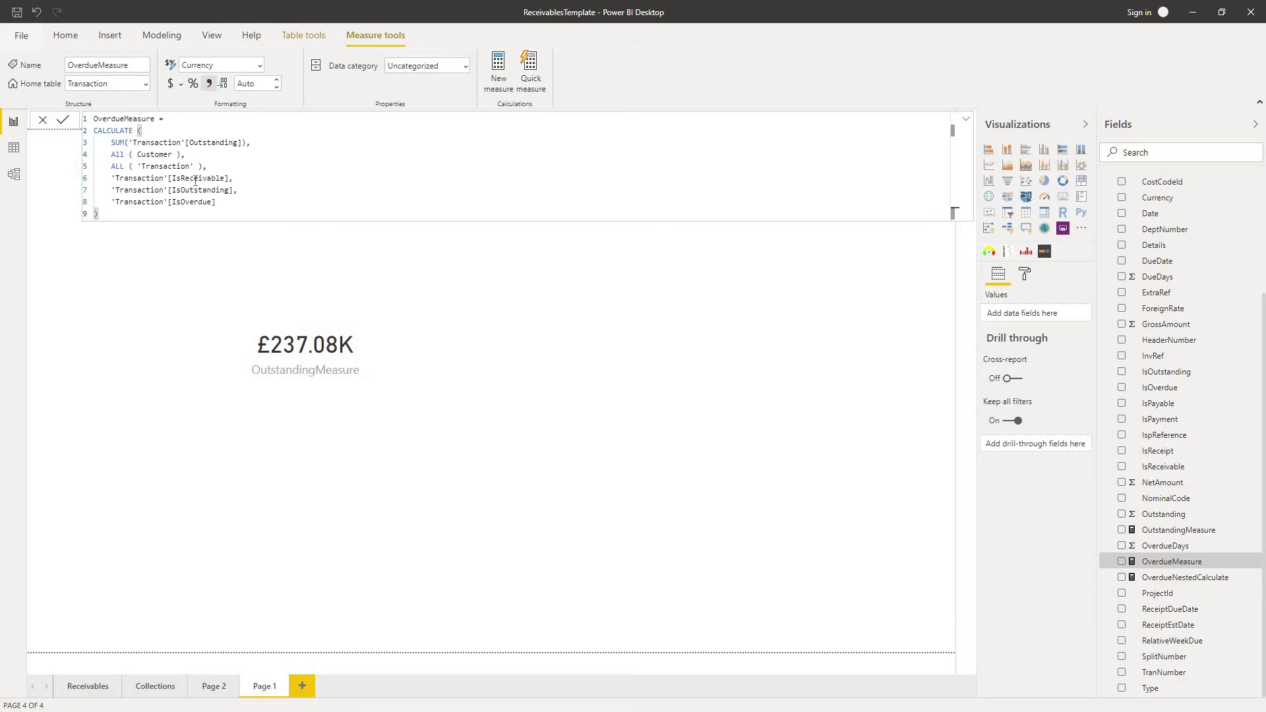
{"action": "left_click_drag", "start_coordinate": [93, 130], "coordinate": [239, 191]}
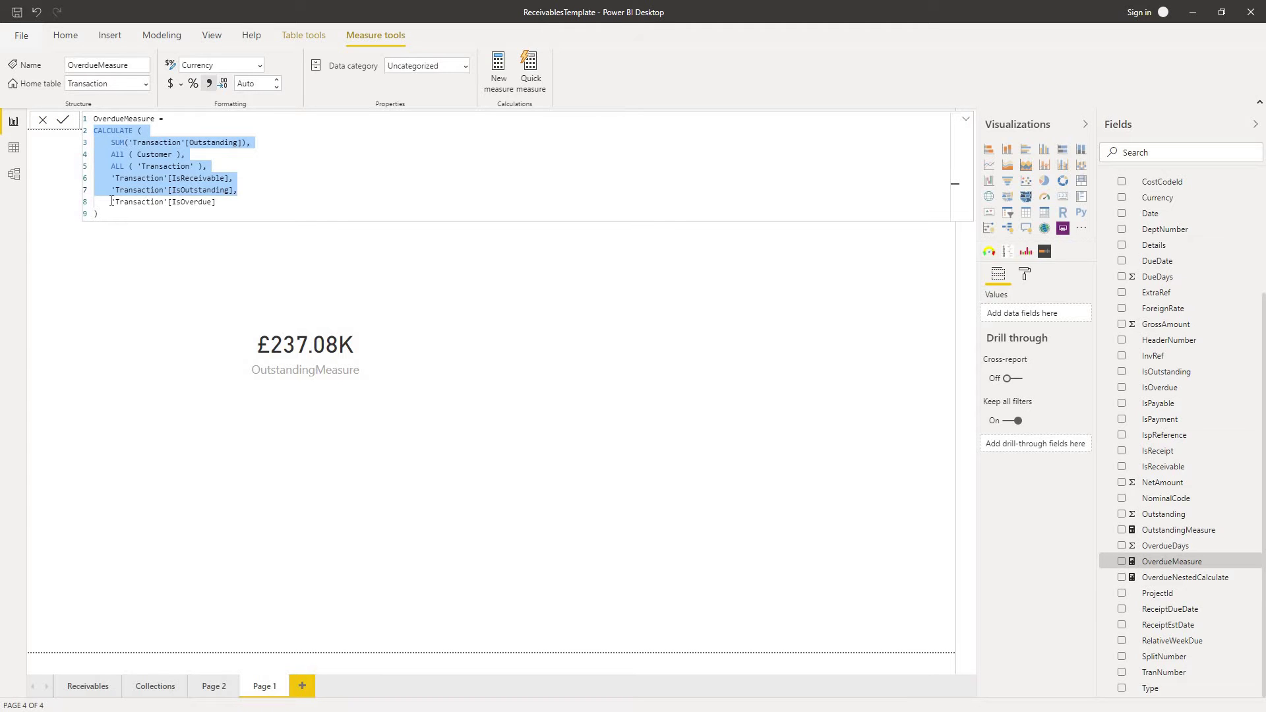
{"action": "left_click_drag", "start_coordinate": [111, 201], "coordinate": [220, 202]}
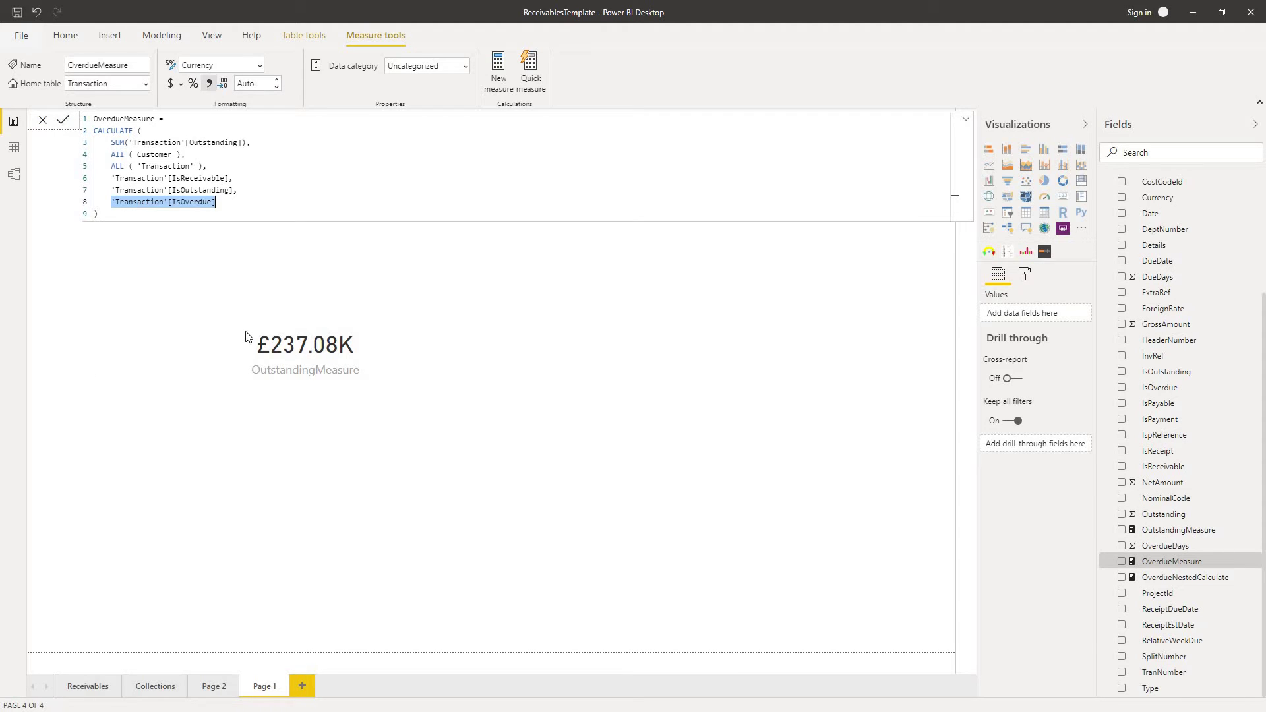
{"action": "left_click", "coordinate": [558, 377]}
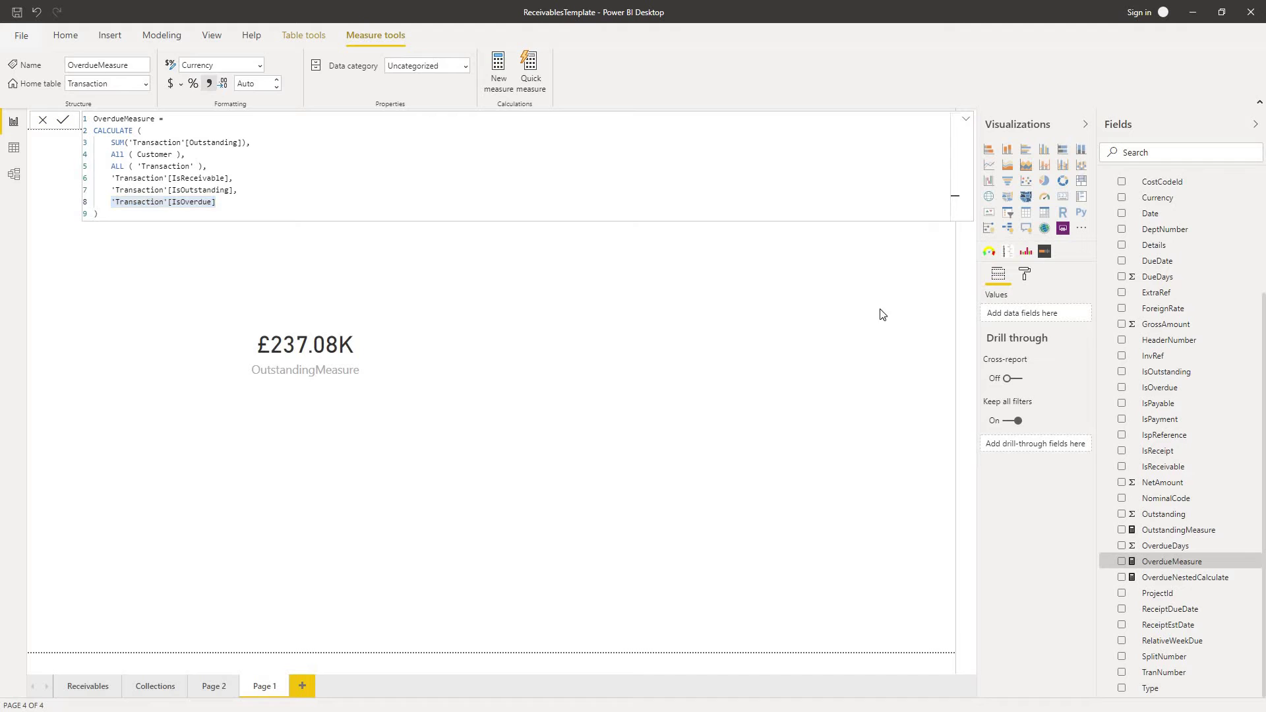
Add a multi-row card for OverdueMeasure (£104.07K), shorten its height and deselect it
{"action": "left_click", "coordinate": [1063, 197]}
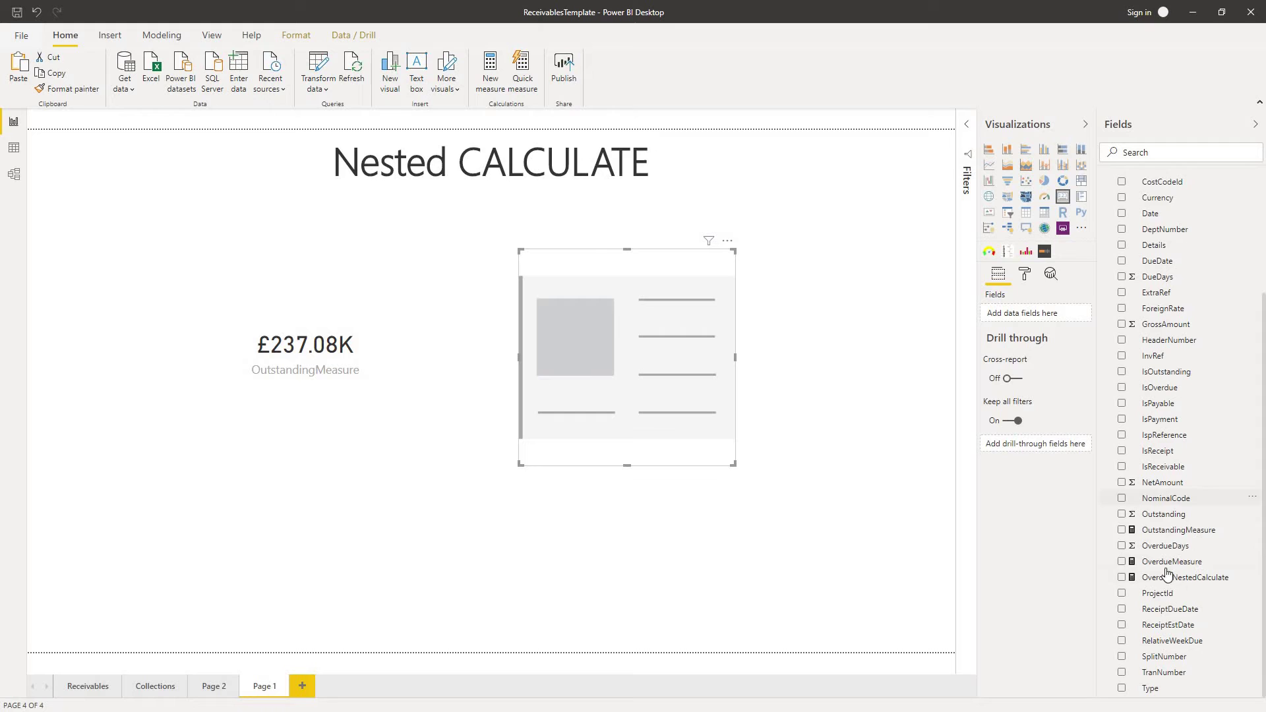
{"action": "left_click", "coordinate": [1123, 562]}
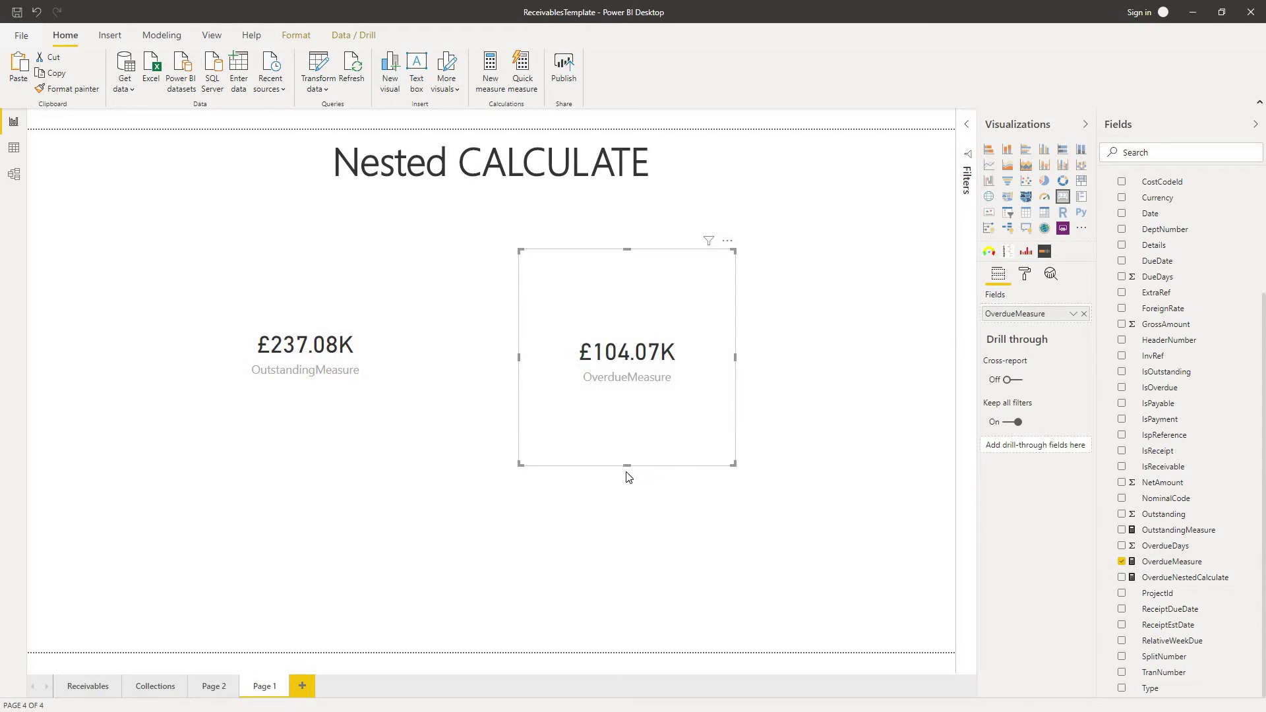
{"action": "left_click_drag", "start_coordinate": [627, 465], "coordinate": [710, 399]}
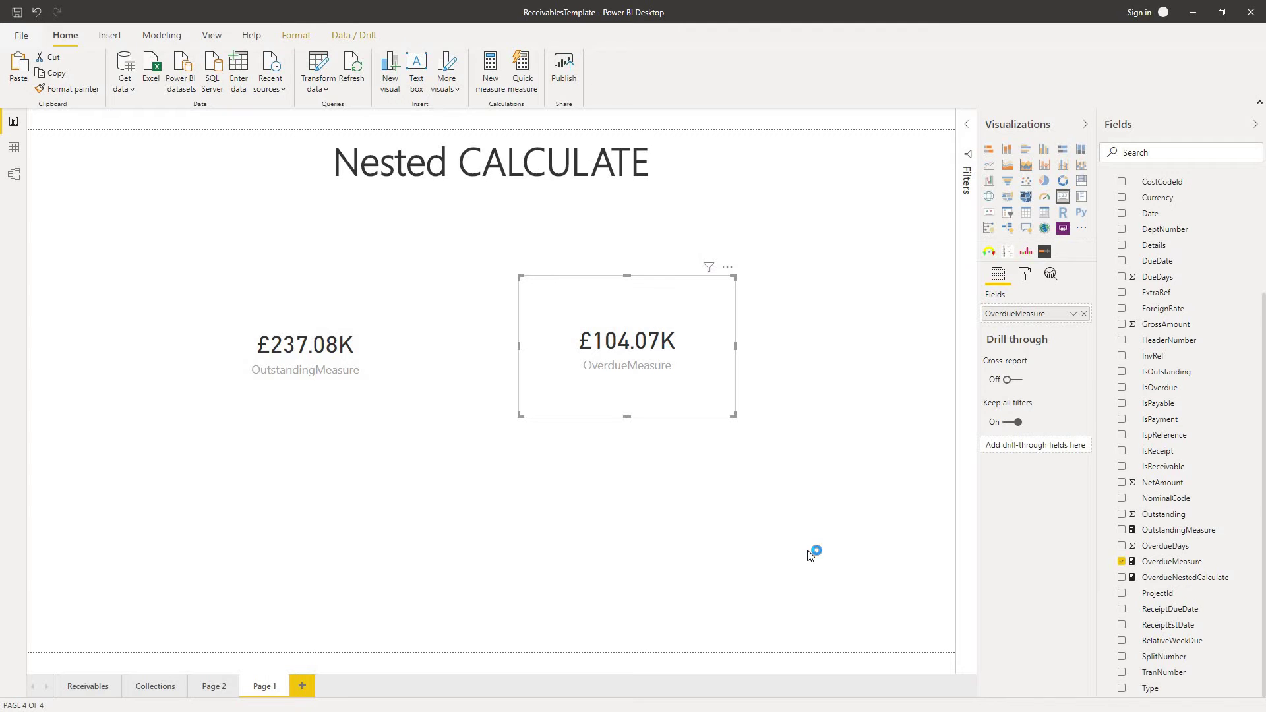
{"action": "key", "text": "Escape"}
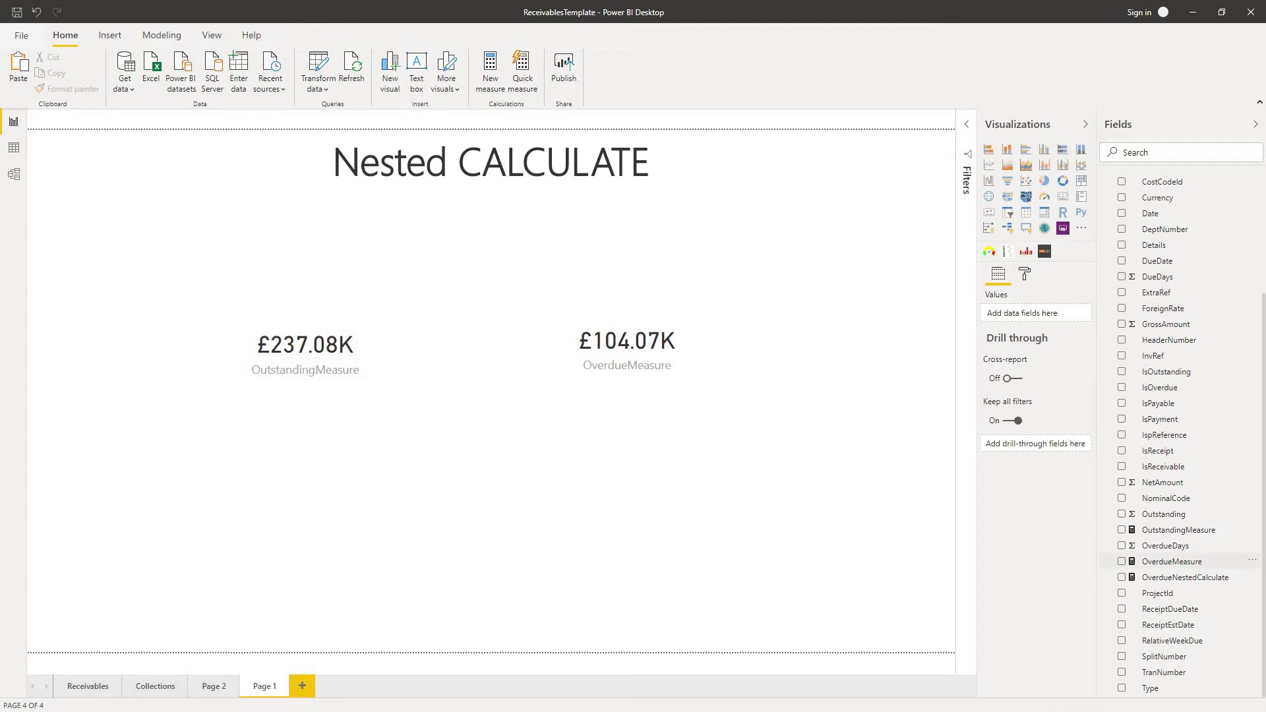
Reopen the OverdueMeasure formula, then collapse it to reveal the £237.08K and £104.07K cards
{"action": "left_click", "coordinate": [1177, 566]}
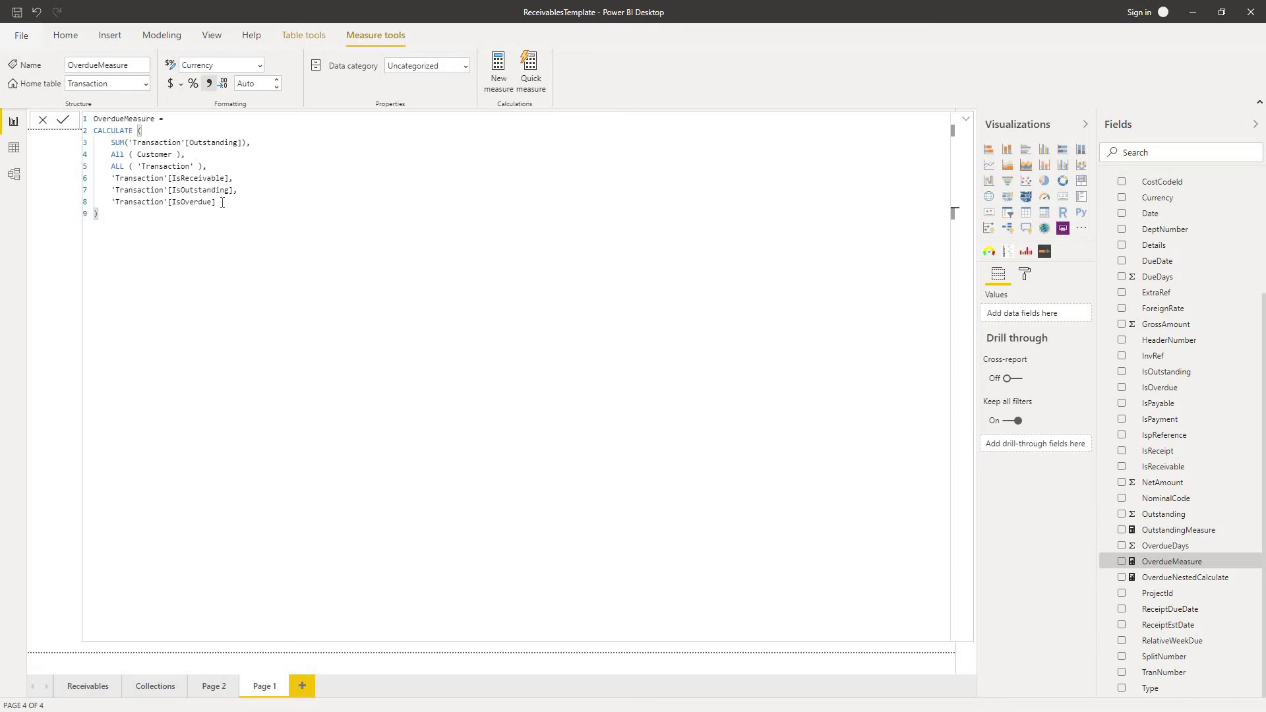
{"action": "left_click", "coordinate": [967, 123]}
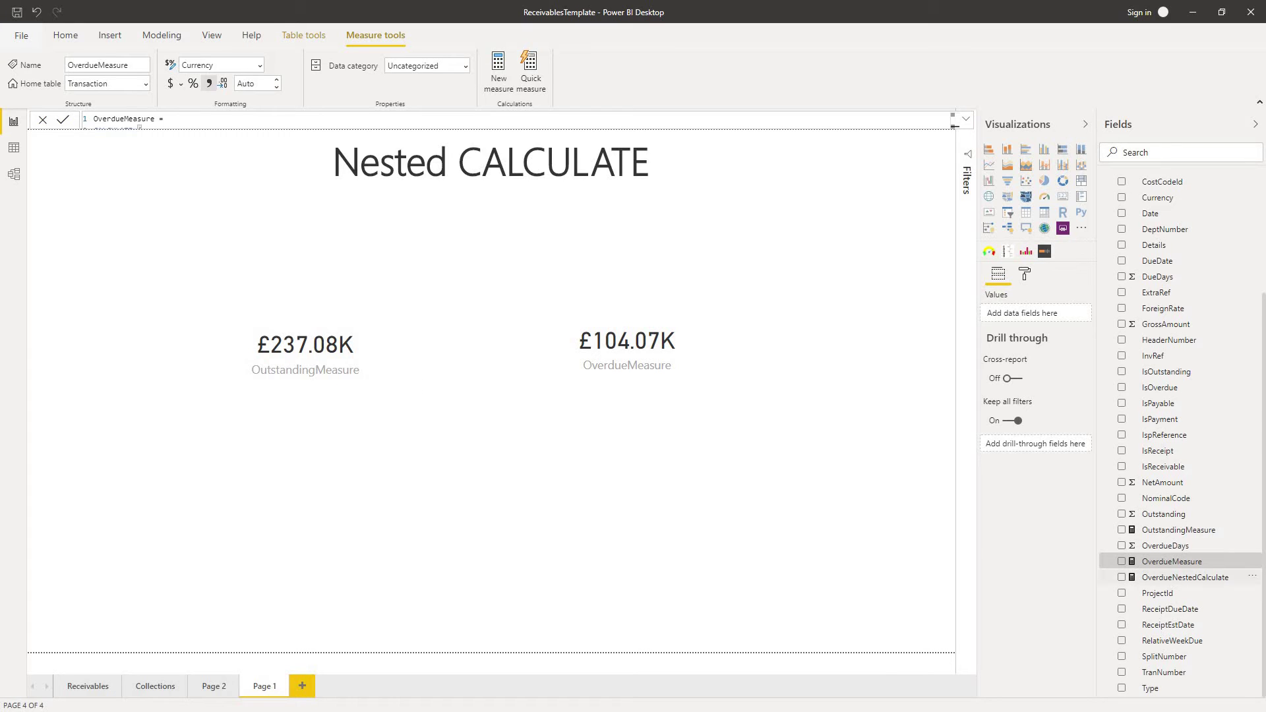
Show the OverdueNestedCalculate formula and highlight its 'Transaction'[IsOverdue] filter on line 4
{"action": "left_click", "coordinate": [1170, 578]}
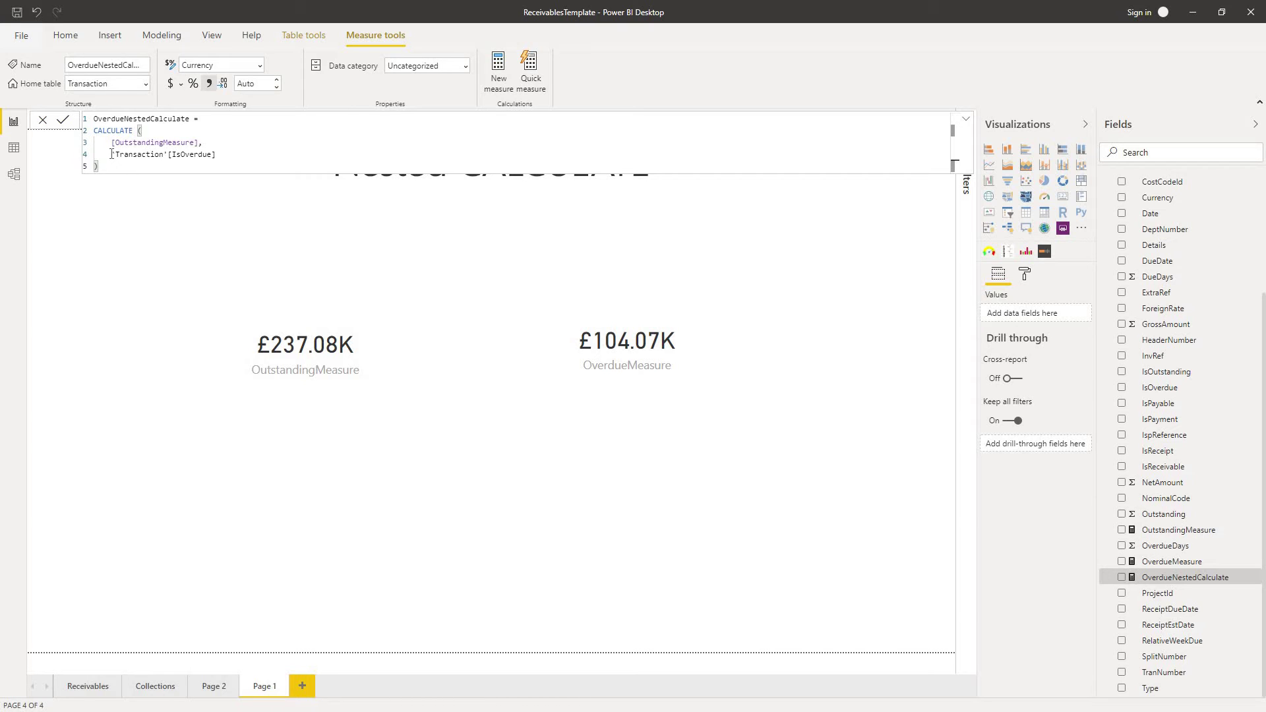
{"action": "left_click_drag", "start_coordinate": [107, 154], "coordinate": [223, 156]}
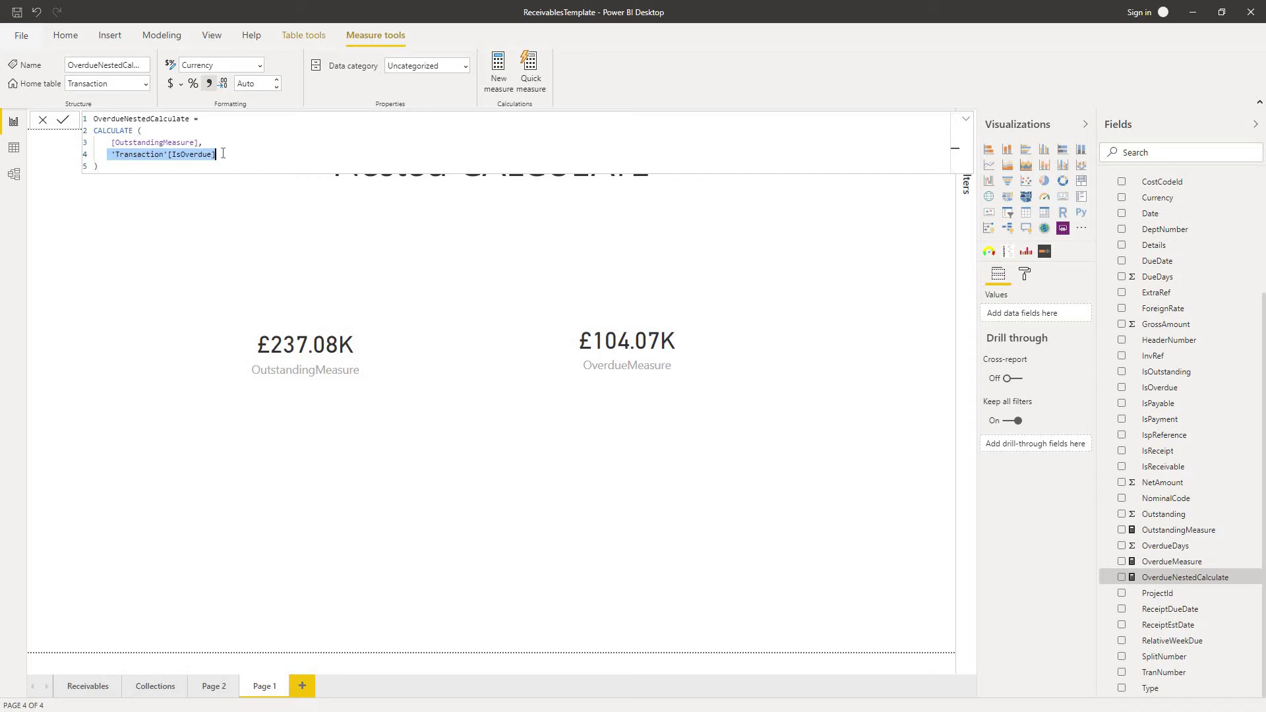
{"action": "left_click", "coordinate": [203, 142]}
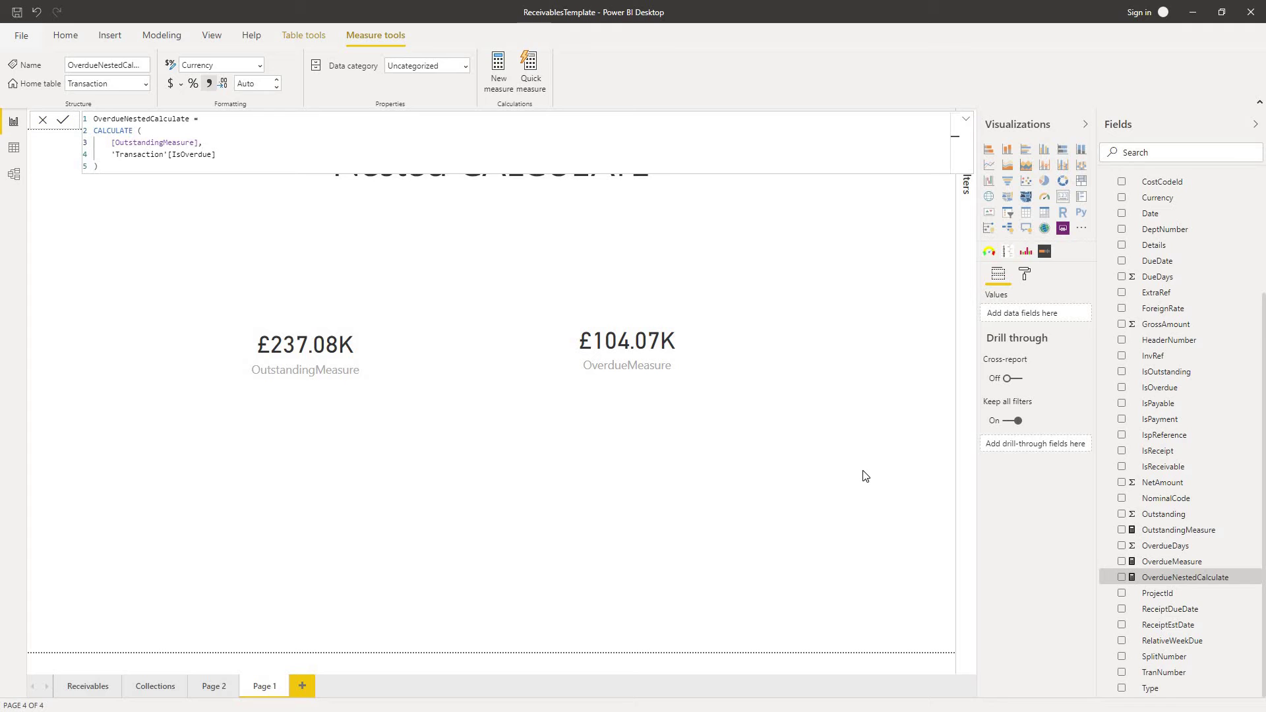
Add an OverdueNestedCalculate card at right, then centre the OverdueMeasure card between the others
{"action": "left_click", "coordinate": [1063, 196]}
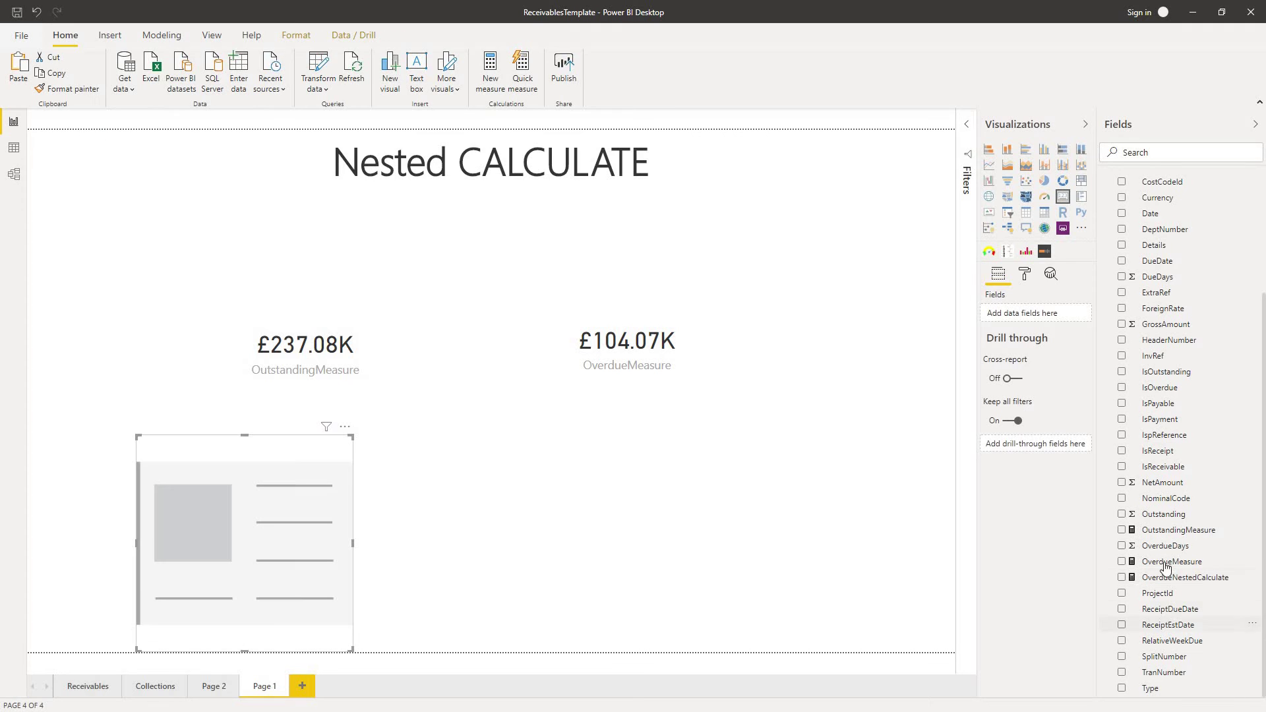
{"action": "left_click", "coordinate": [1122, 577]}
{"action": "left_click_drag", "start_coordinate": [534, 450], "coordinate": [902, 260]}
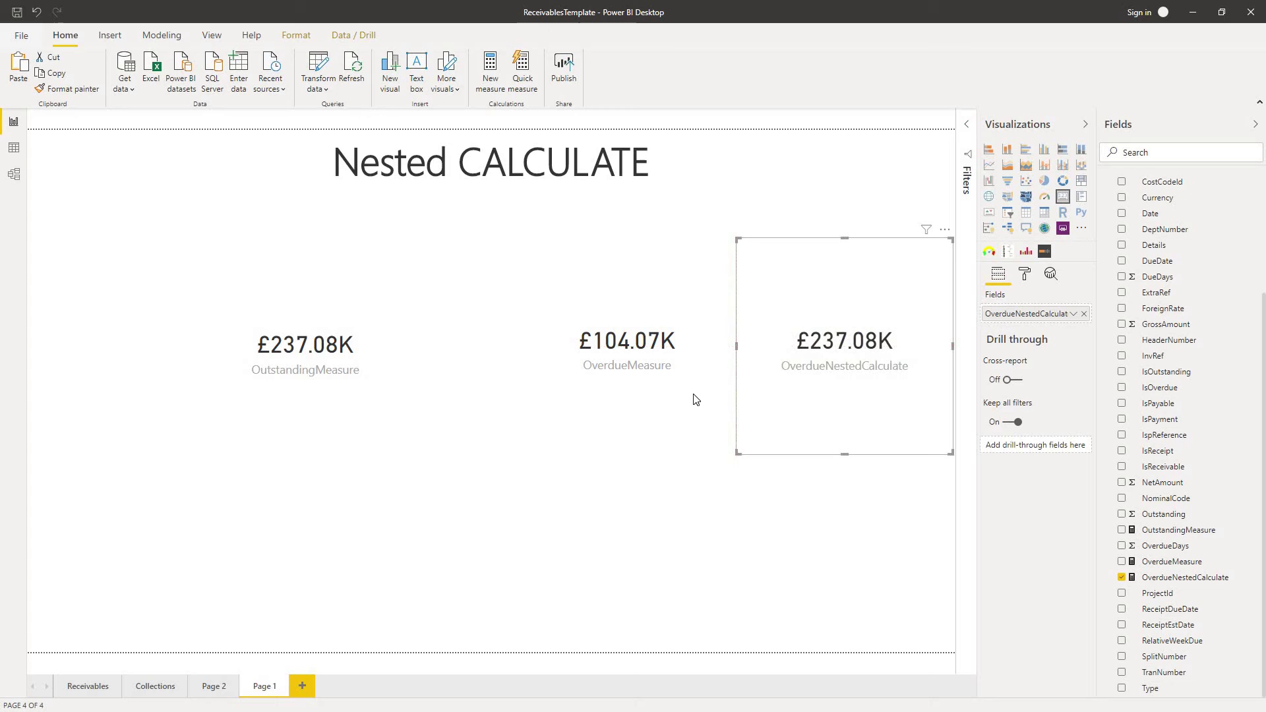
{"action": "left_click_drag", "start_coordinate": [633, 300], "coordinate": [550, 297]}
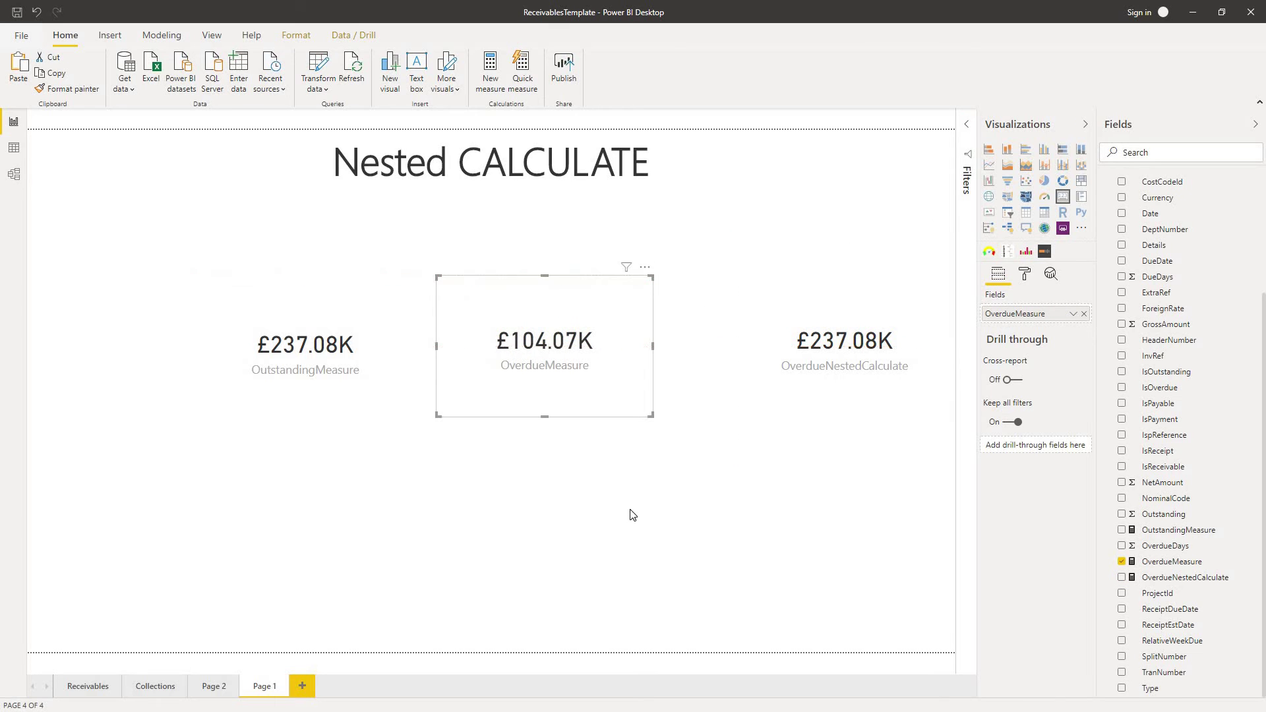
{"action": "left_click", "coordinate": [631, 515]}
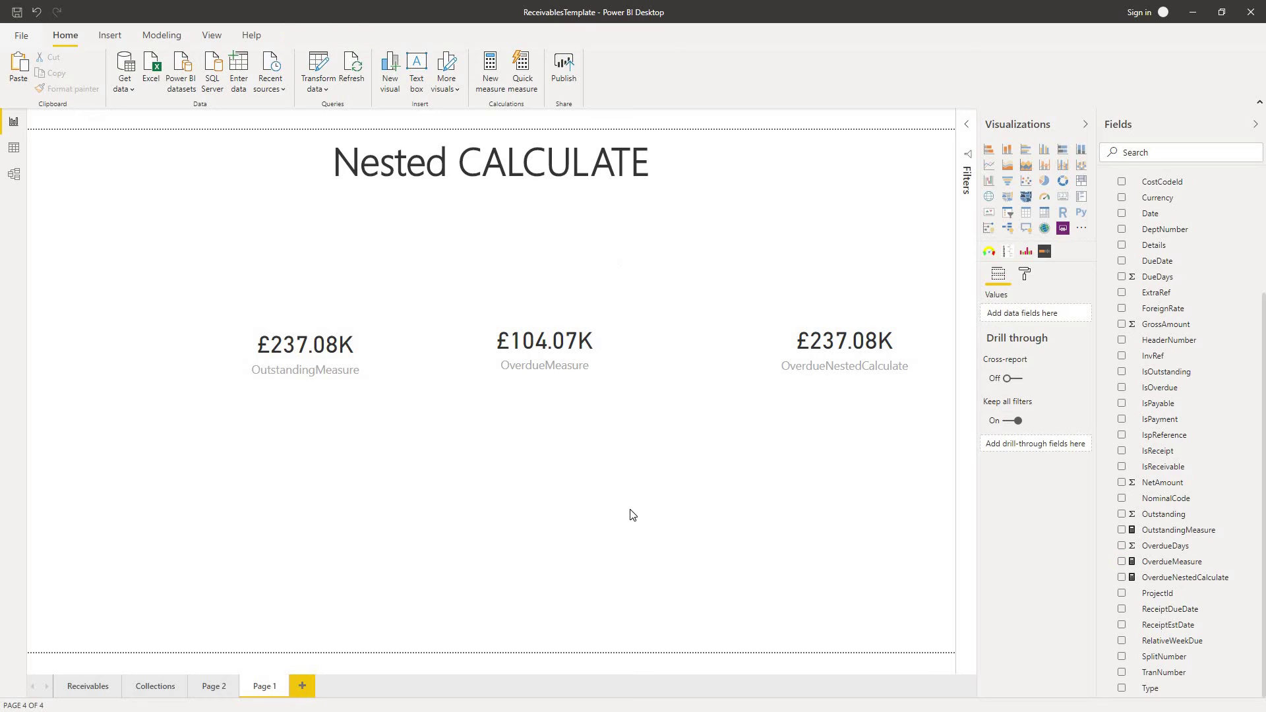
Highlight OverdueNestedCalculate's [OutstandingMeasure] and IsOverdue arguments, then display the OutstandingMeasure formula
{"action": "left_click", "coordinate": [1177, 579]}
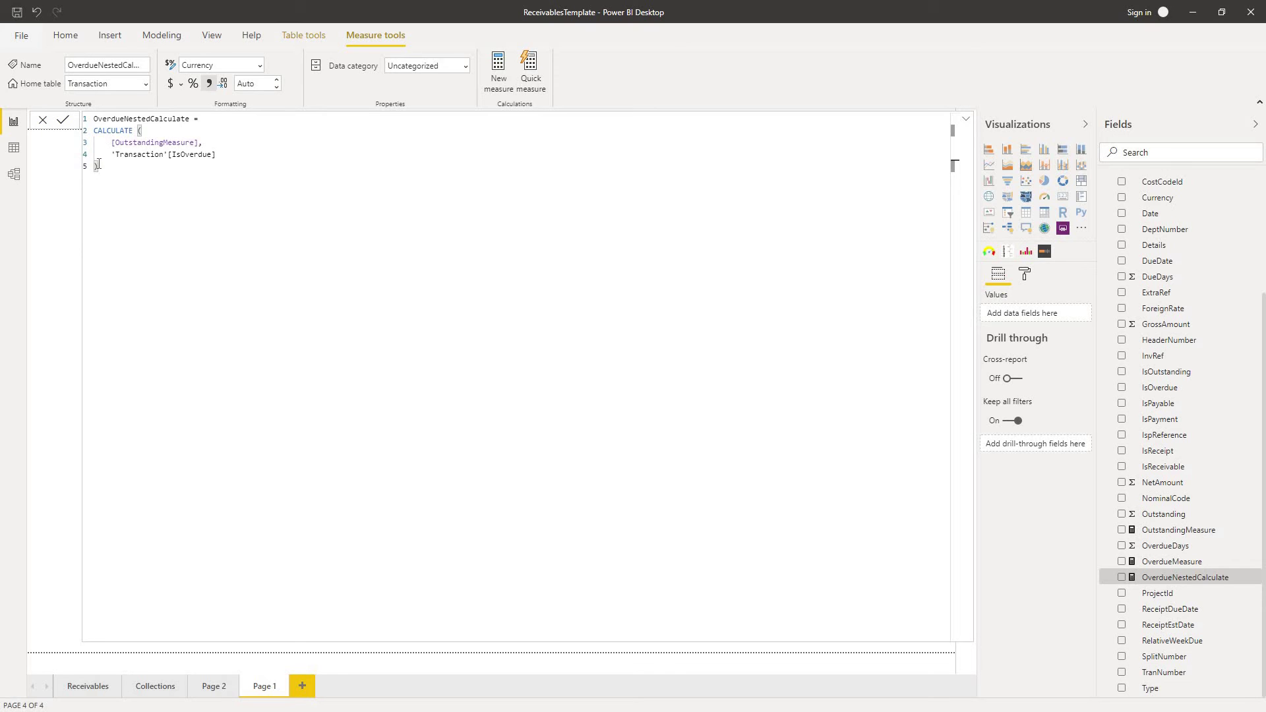
{"action": "key", "text": "shift+Home"}
{"action": "left_click_drag", "start_coordinate": [211, 151], "coordinate": [216, 154]}
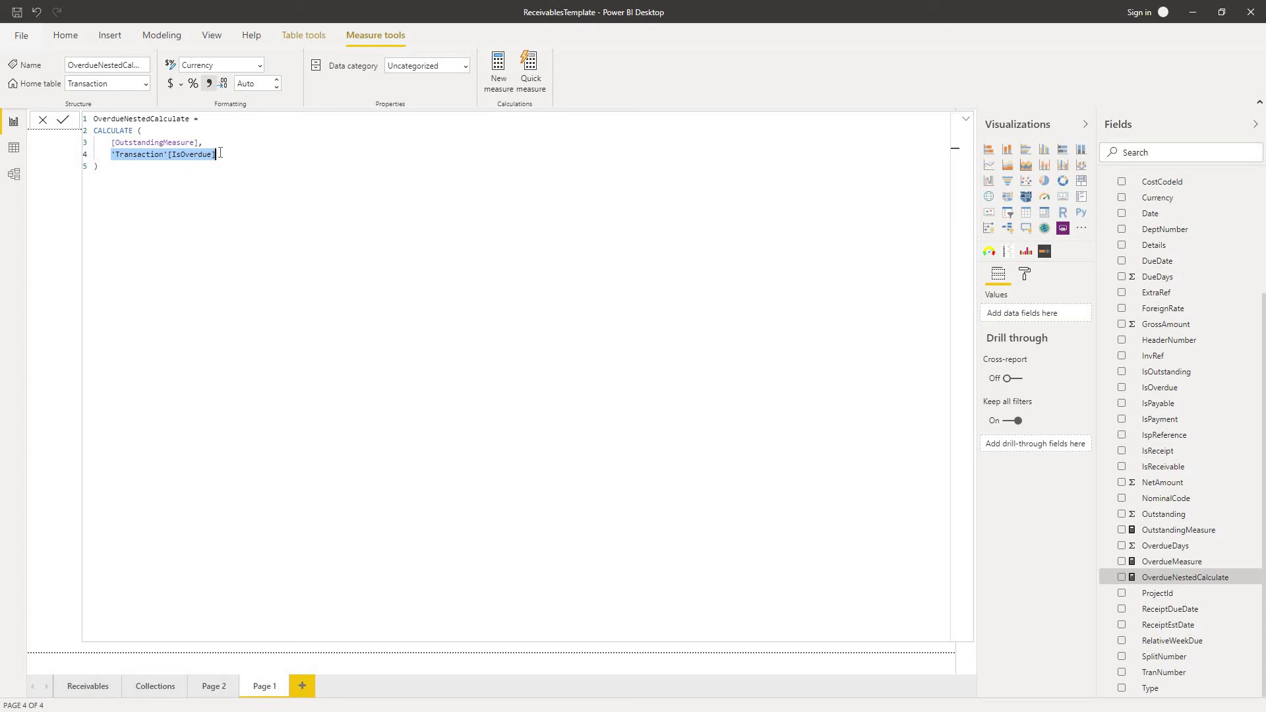
{"action": "left_click_drag", "start_coordinate": [113, 142], "coordinate": [199, 140]}
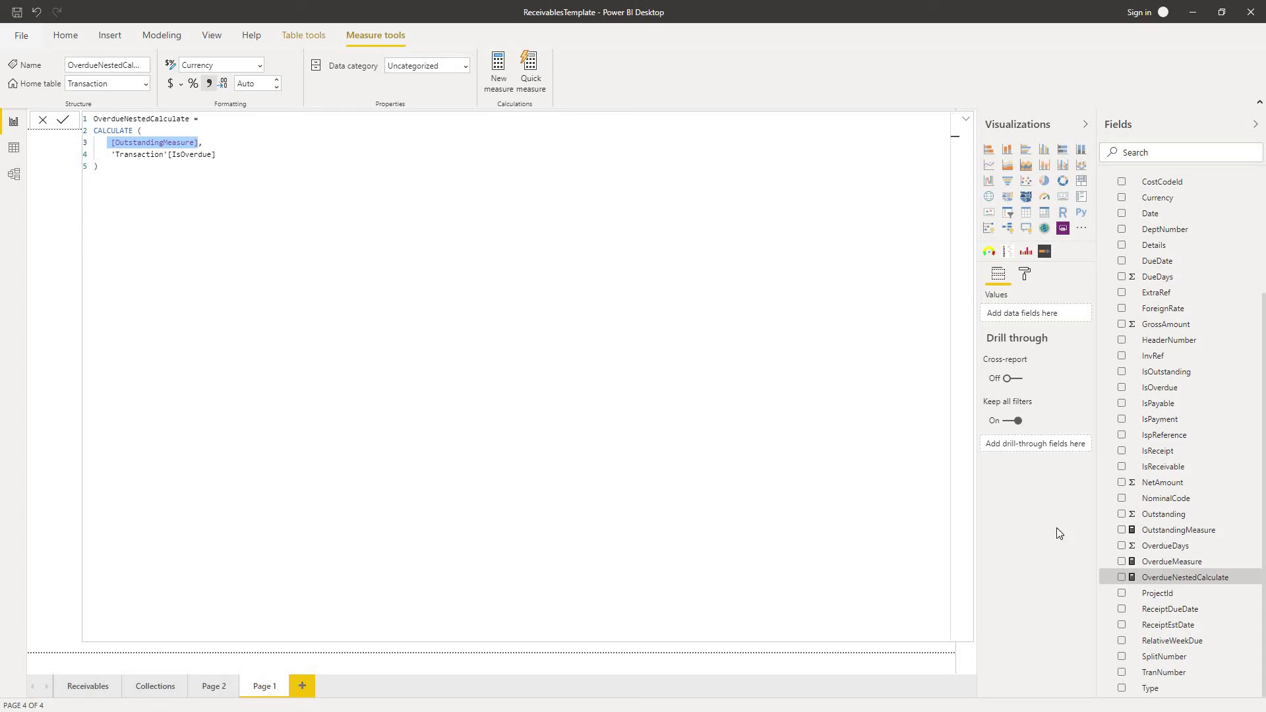
{"action": "left_click", "coordinate": [1177, 530]}
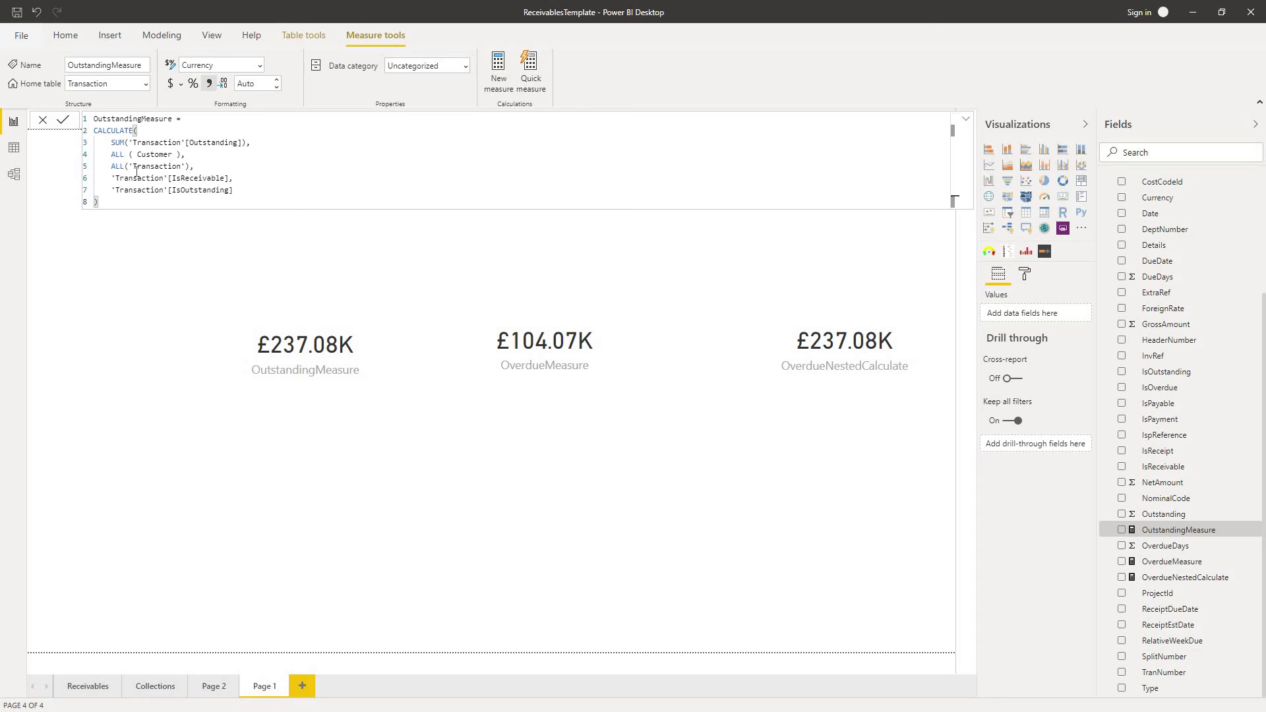
{"action": "left_click_drag", "start_coordinate": [111, 153], "coordinate": [250, 191]}
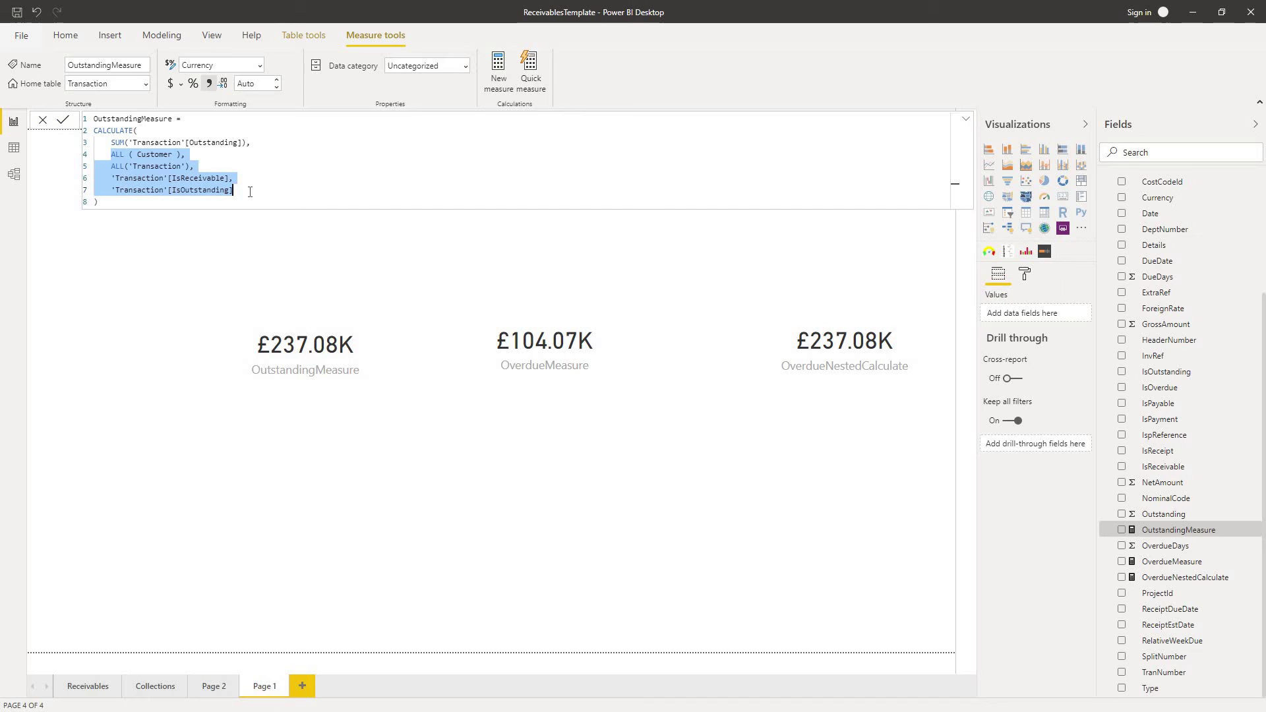
{"action": "left_click_drag", "start_coordinate": [107, 154], "coordinate": [194, 167]}
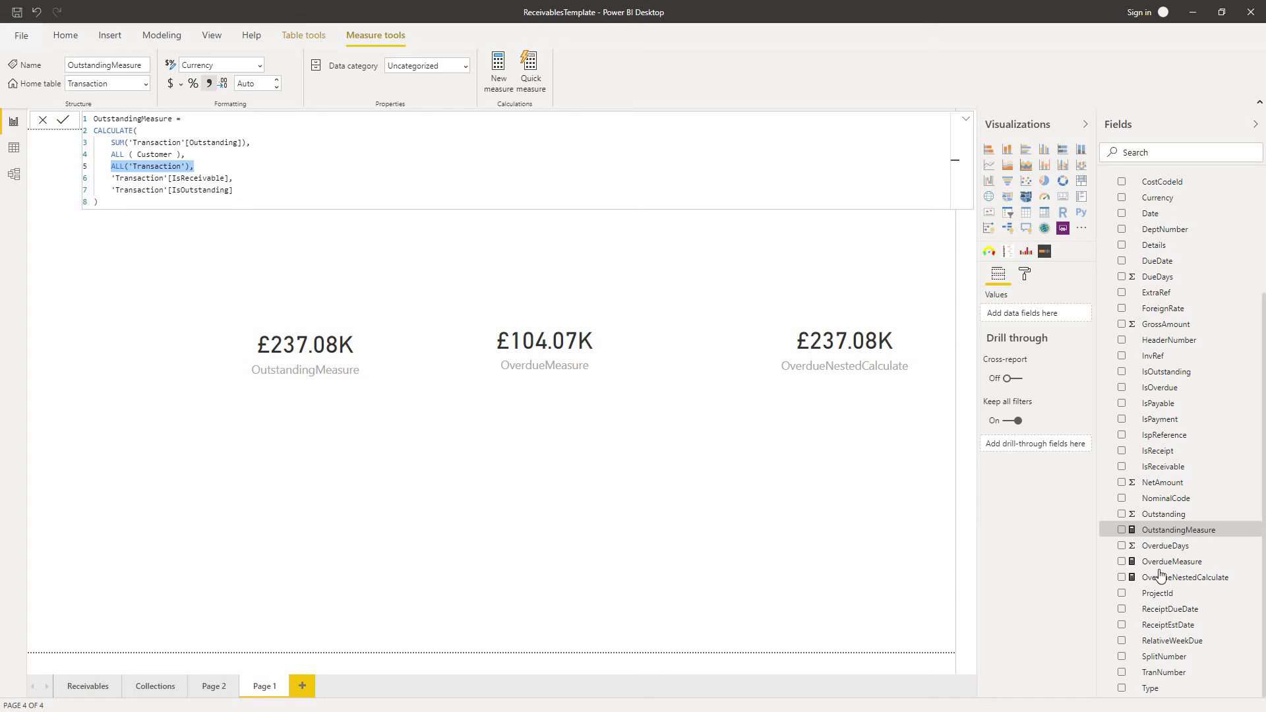
{"action": "left_click", "coordinate": [1186, 584]}
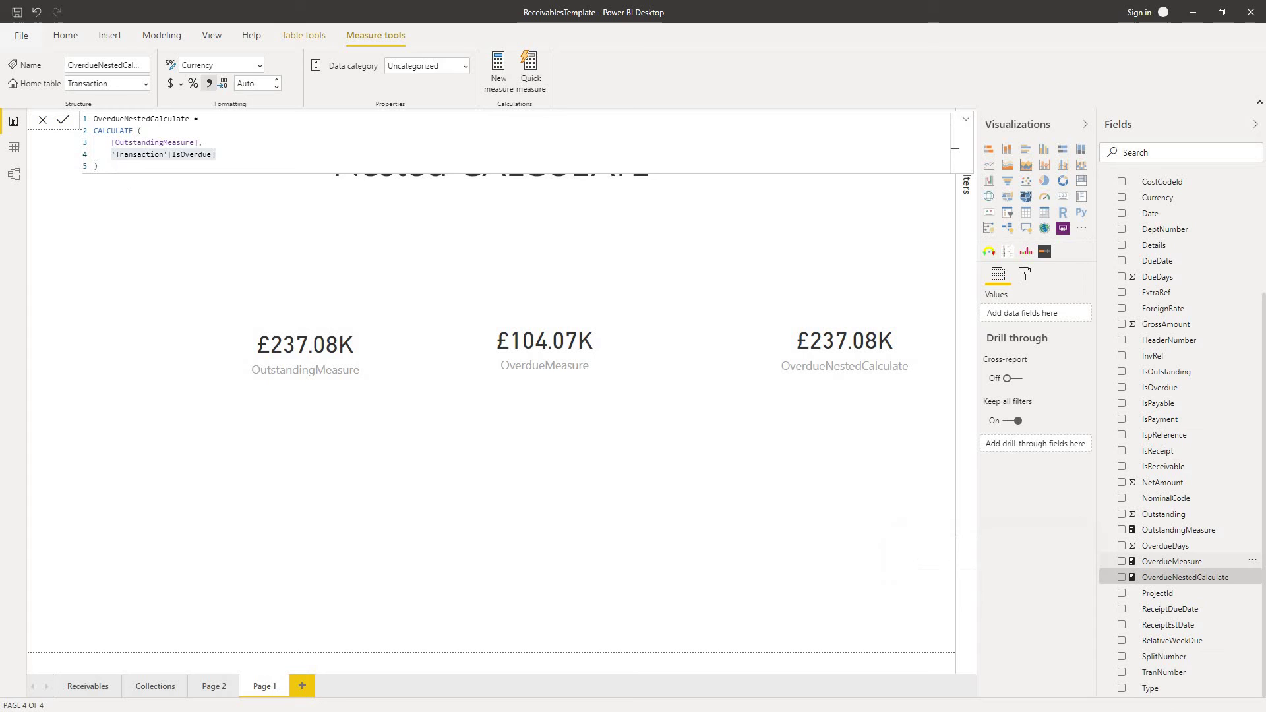
{"action": "left_click", "coordinate": [1179, 532]}
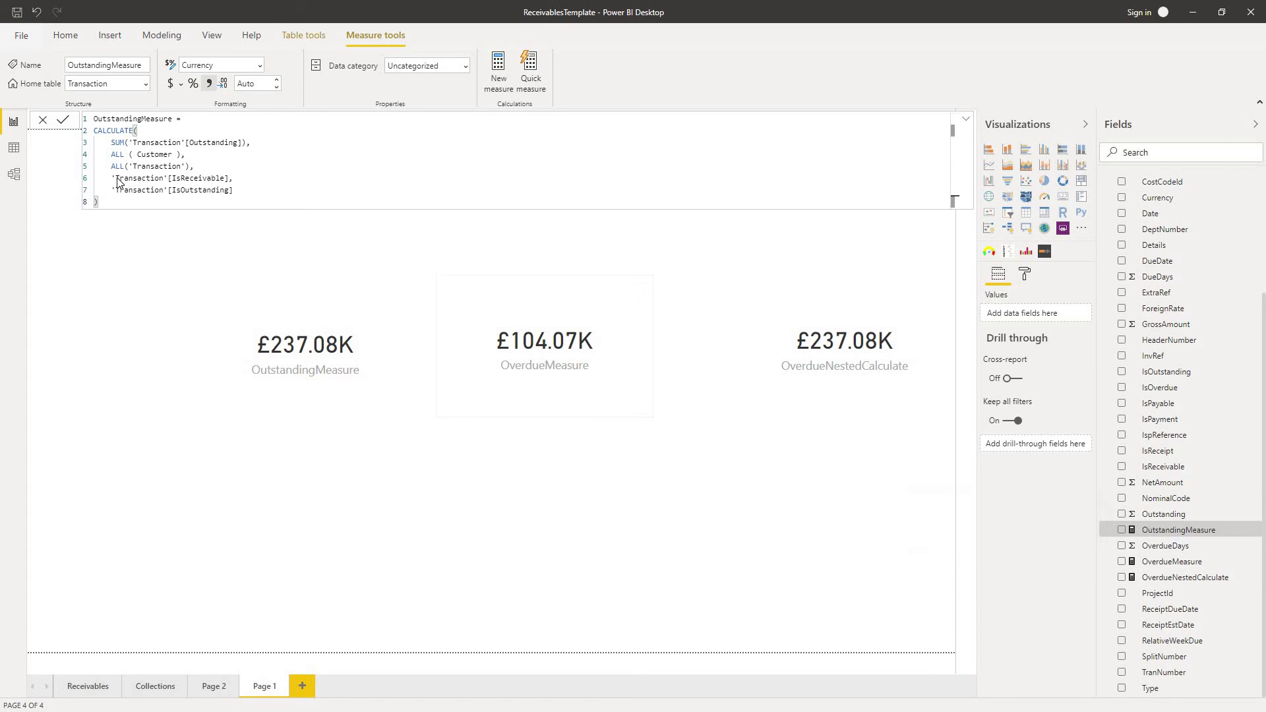
{"action": "left_click_drag", "start_coordinate": [111, 166], "coordinate": [191, 165]}
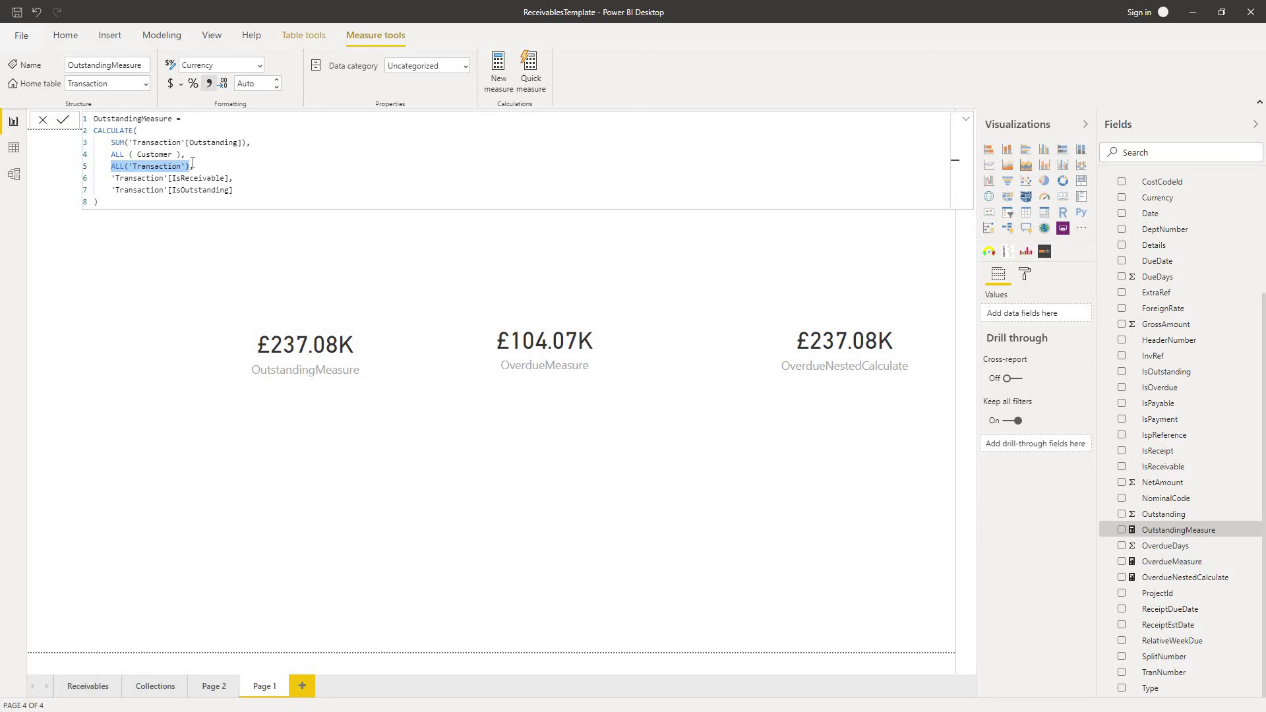
{"action": "left_click_drag", "start_coordinate": [110, 179], "coordinate": [240, 190]}
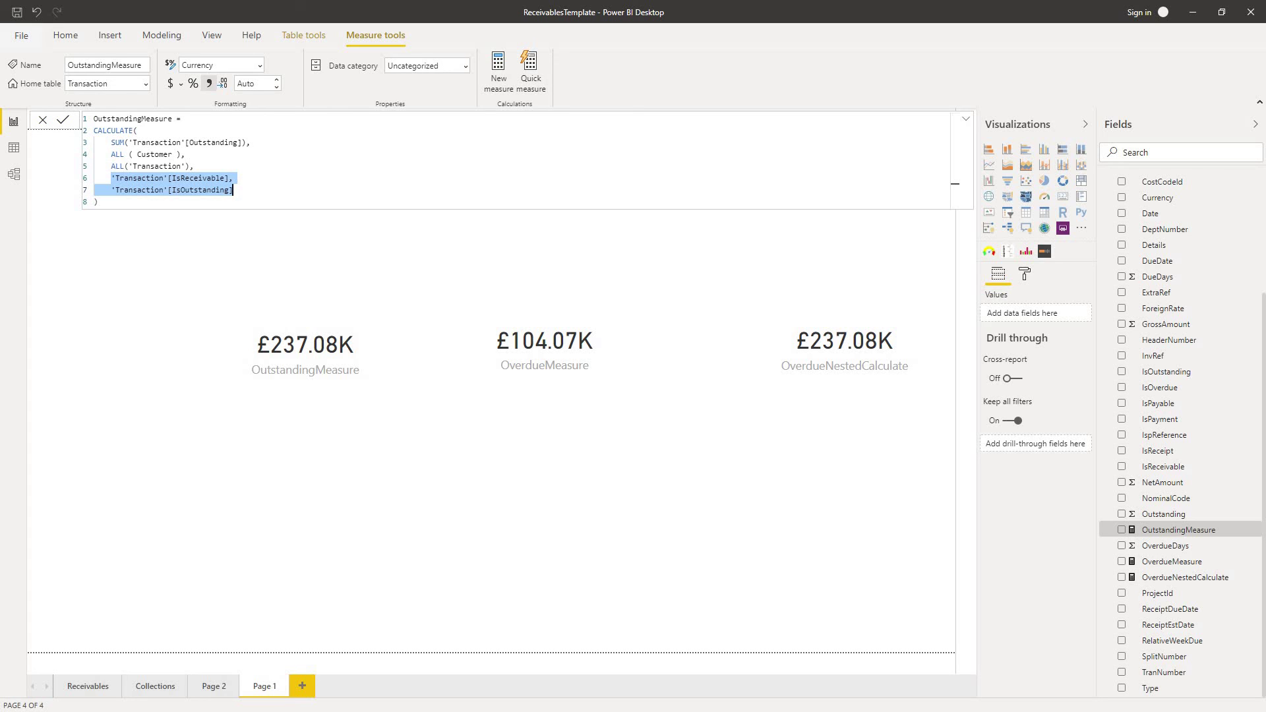
Delete the ALL('Transaction') line from the OutstandingMeasure formula and commit the change
{"action": "left_click", "coordinate": [112, 166]}
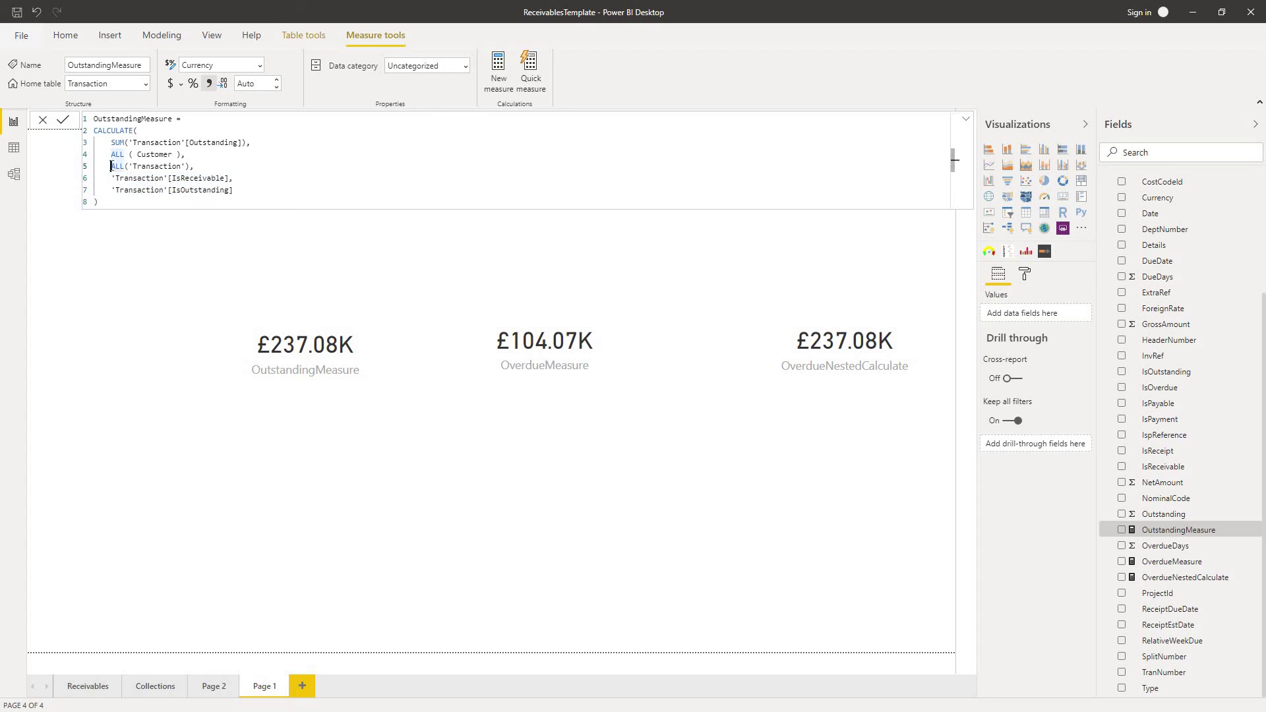
{"action": "left_click_drag", "start_coordinate": [112, 166], "coordinate": [194, 165]}
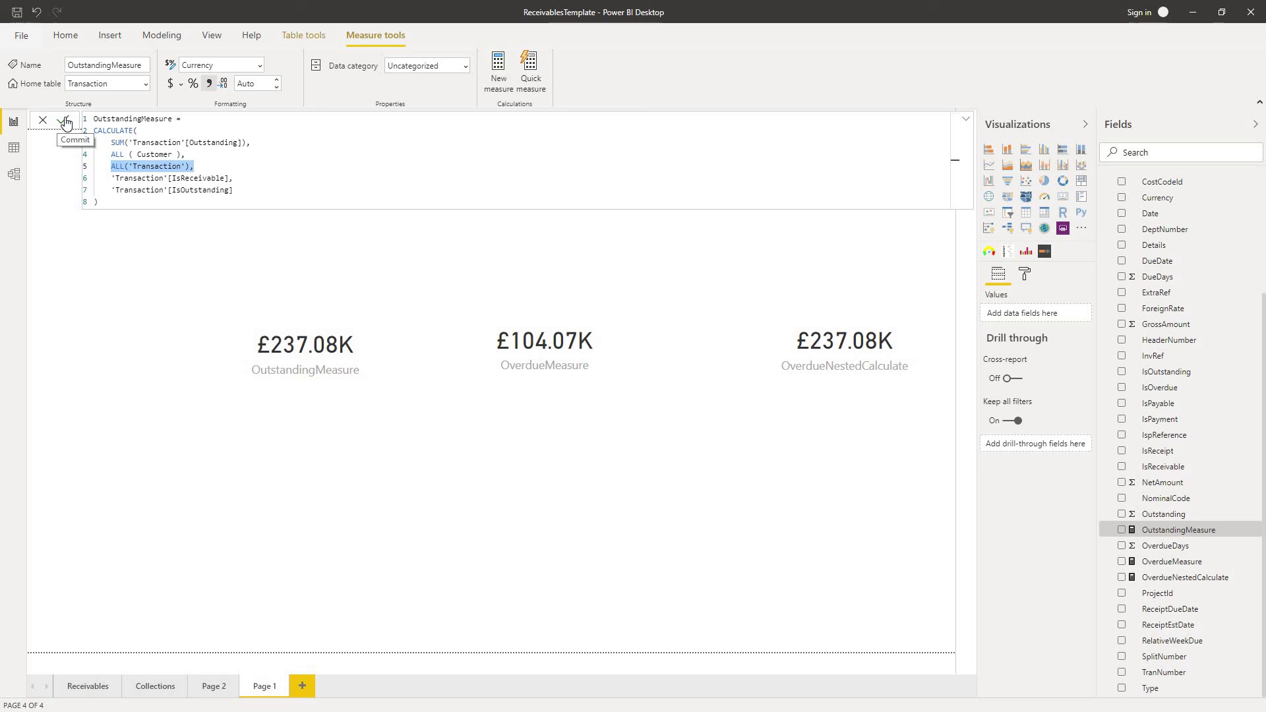
{"action": "left_click", "coordinate": [64, 121]}
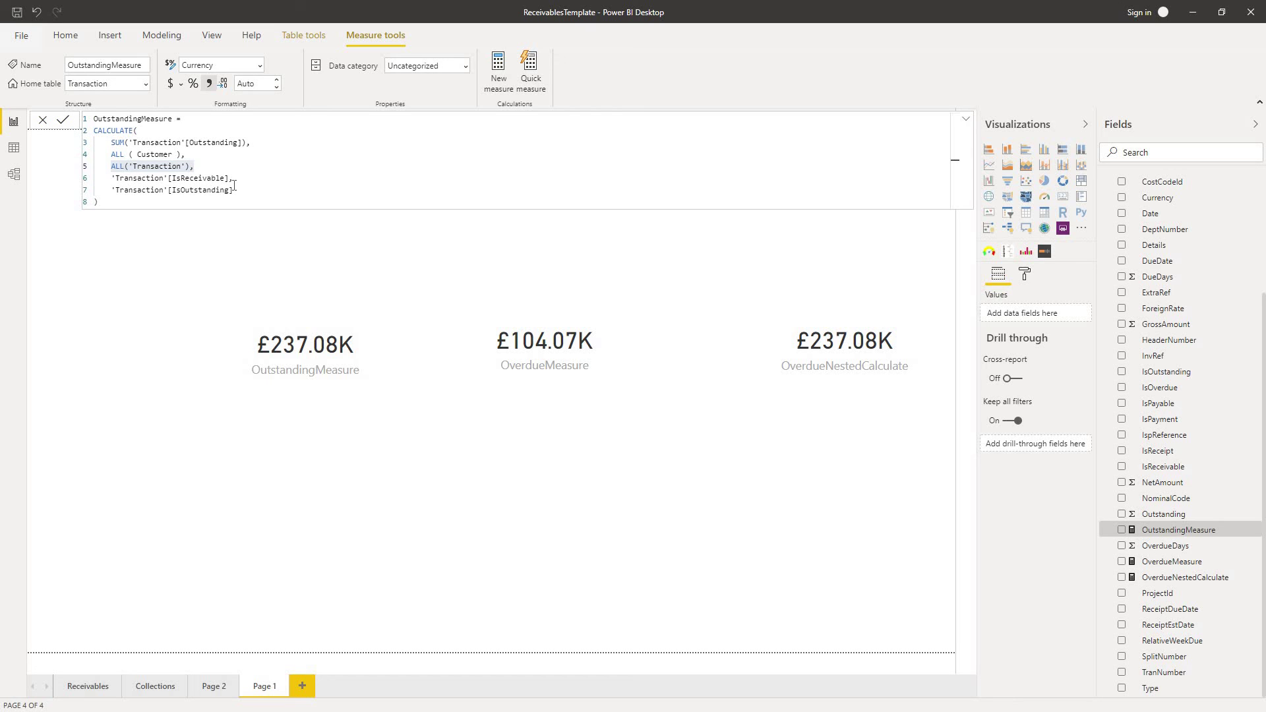
{"action": "key", "text": "BackSpace"}
{"action": "key", "text": "BackSpace"}
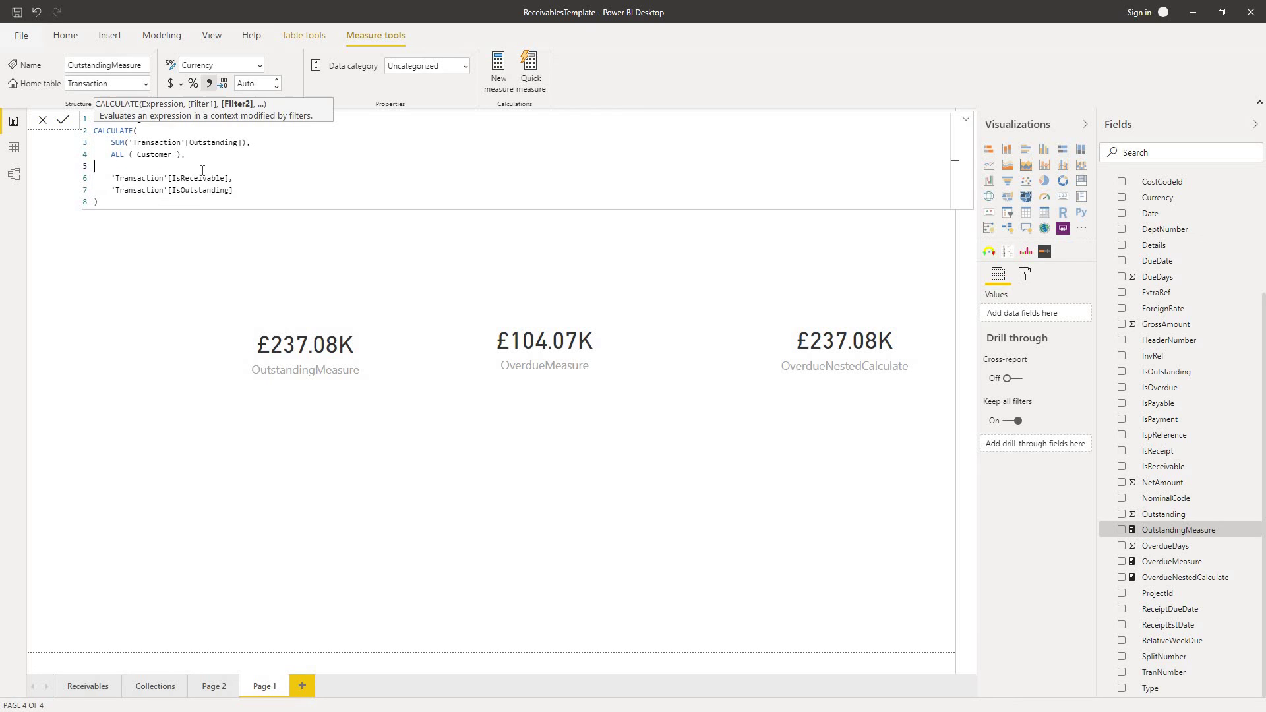
{"action": "key", "text": "BackSpace"}
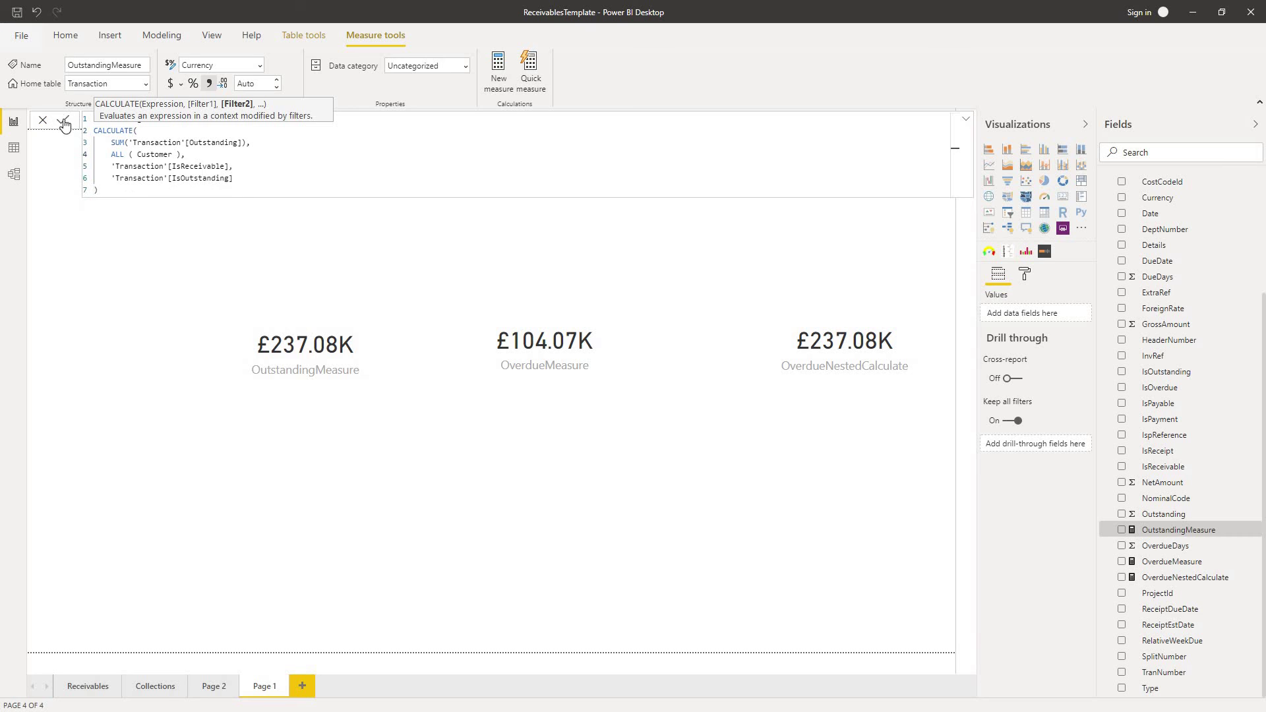
{"action": "left_click", "coordinate": [64, 122]}
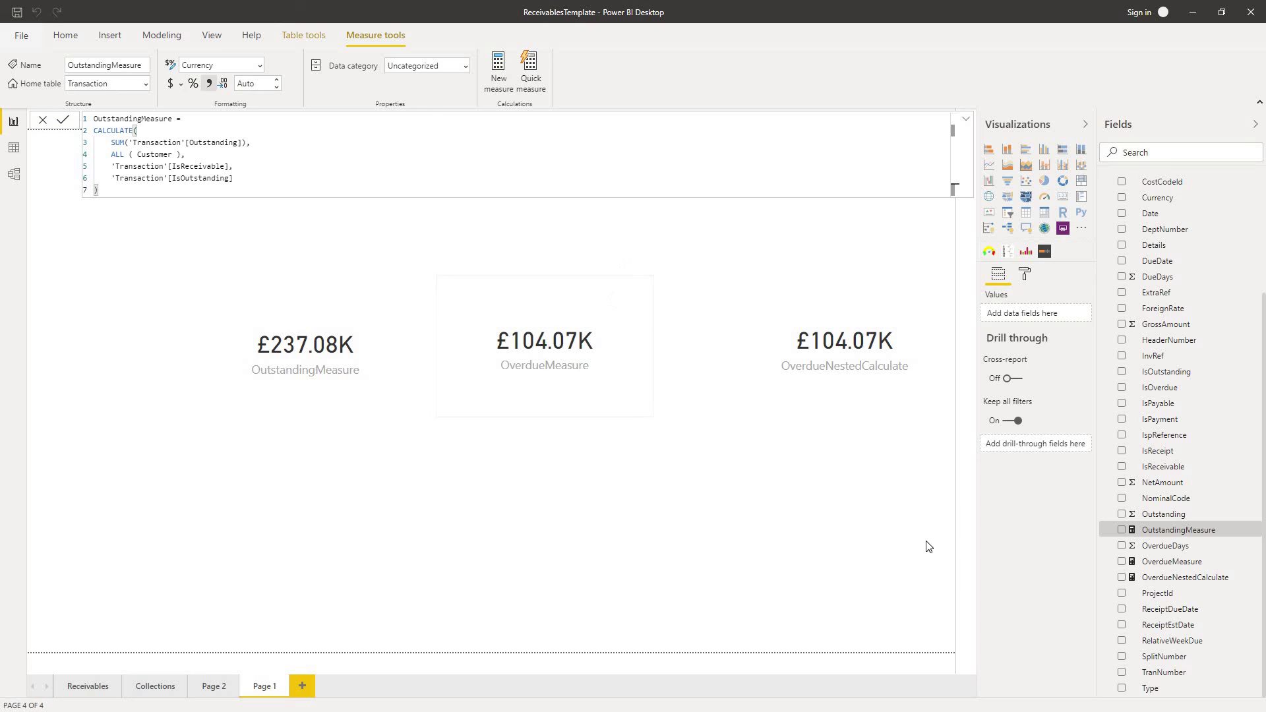
Display CALCULATE([OutstandingMeasure], 'Transaction'[IsOverdue]) to confirm the card's £104.07K total
{"action": "left_click", "coordinate": [1194, 580]}
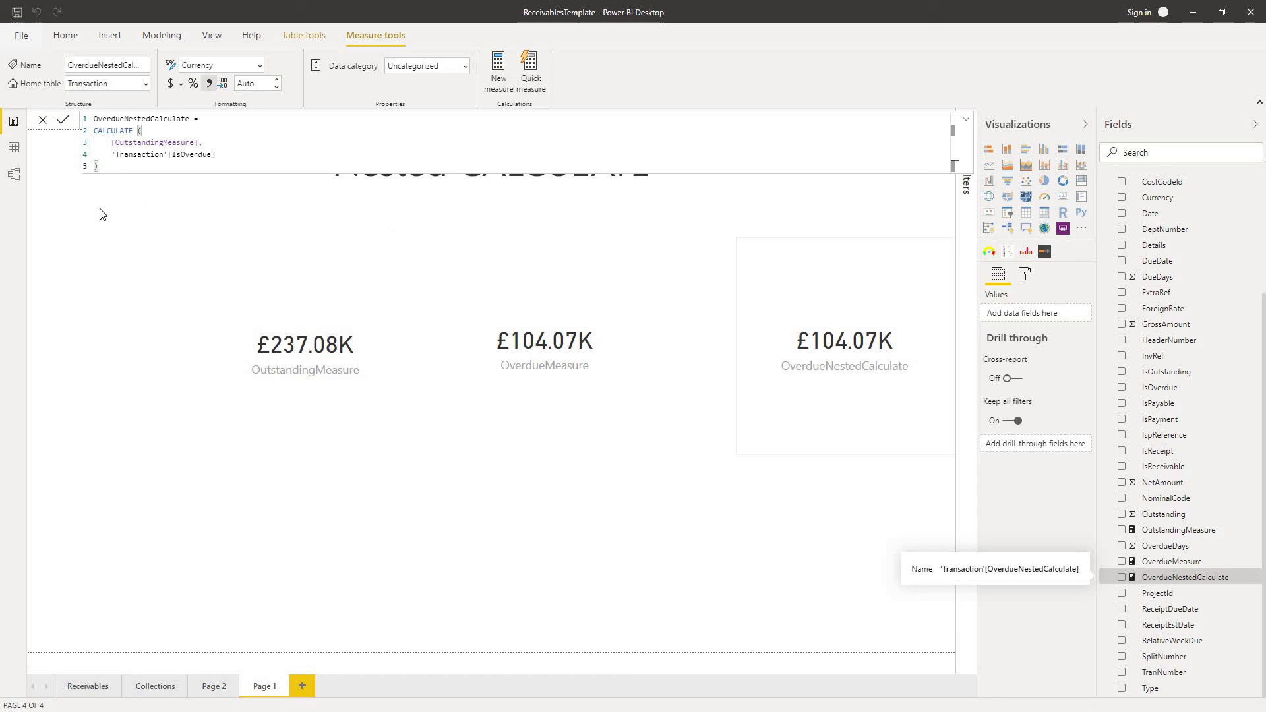